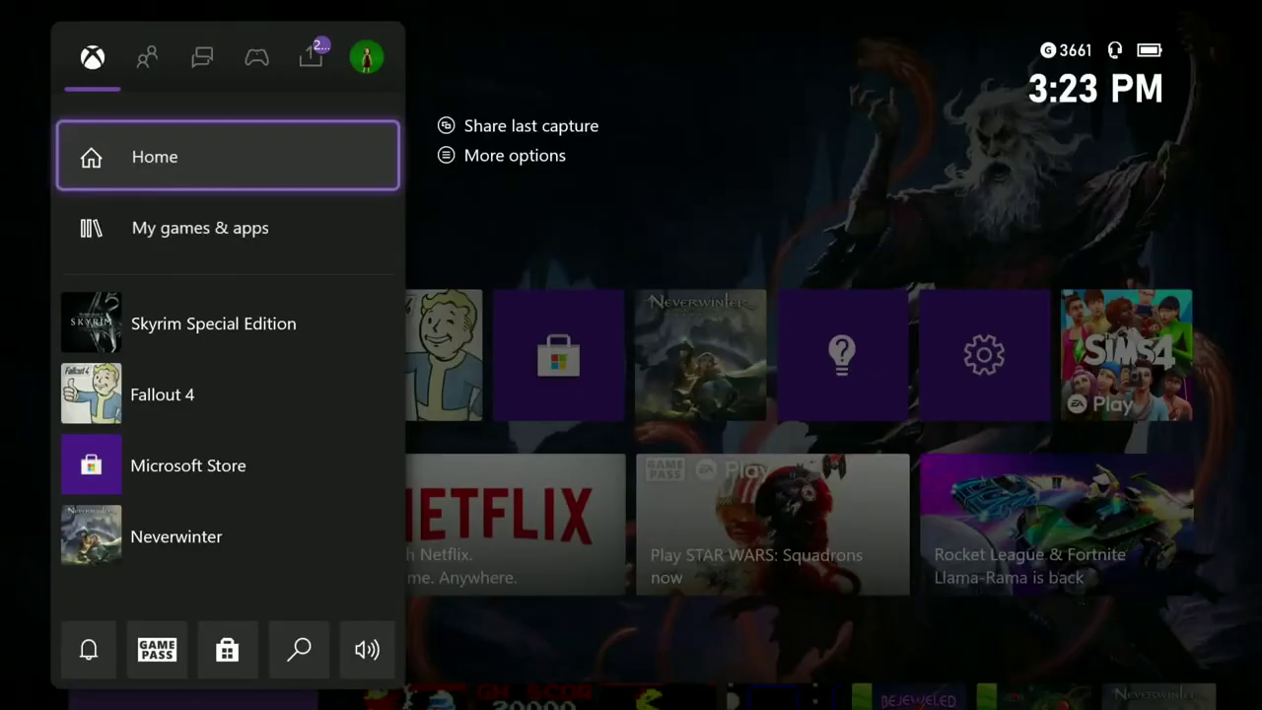
pyautogui.press('Down')
pyautogui.press('Down')
pyautogui.press('Down')
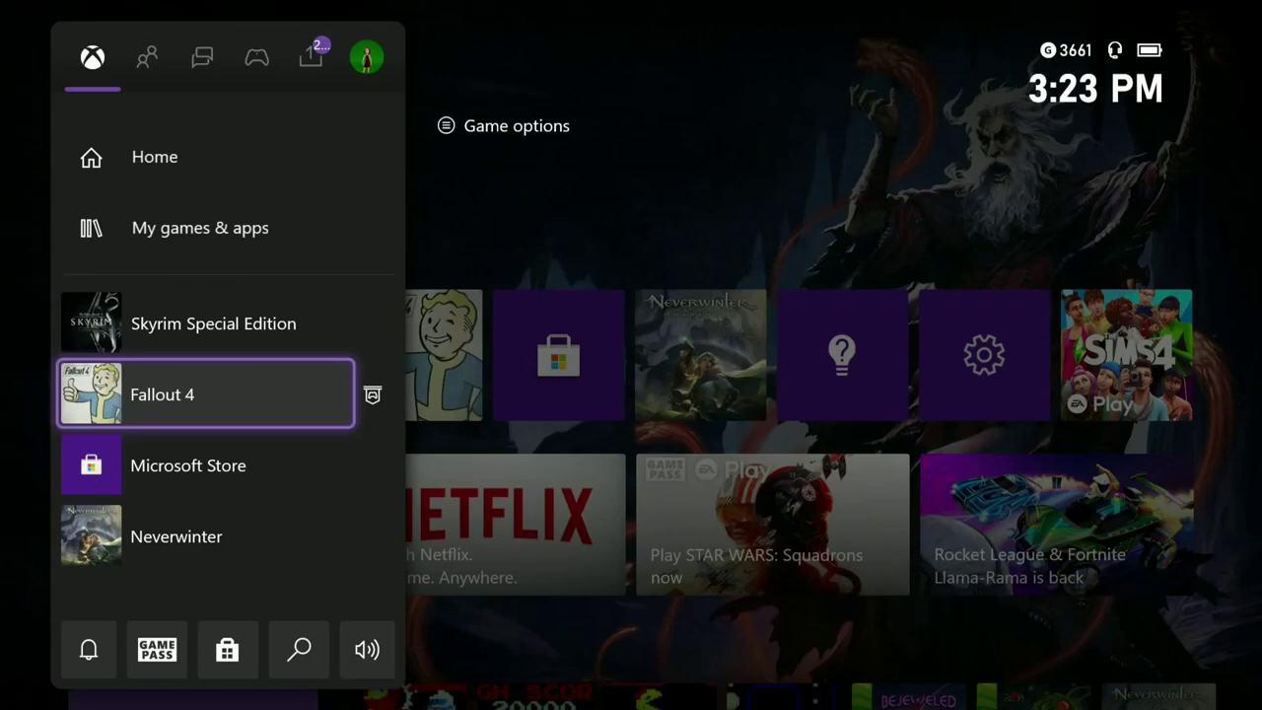
pyautogui.press('Menu')
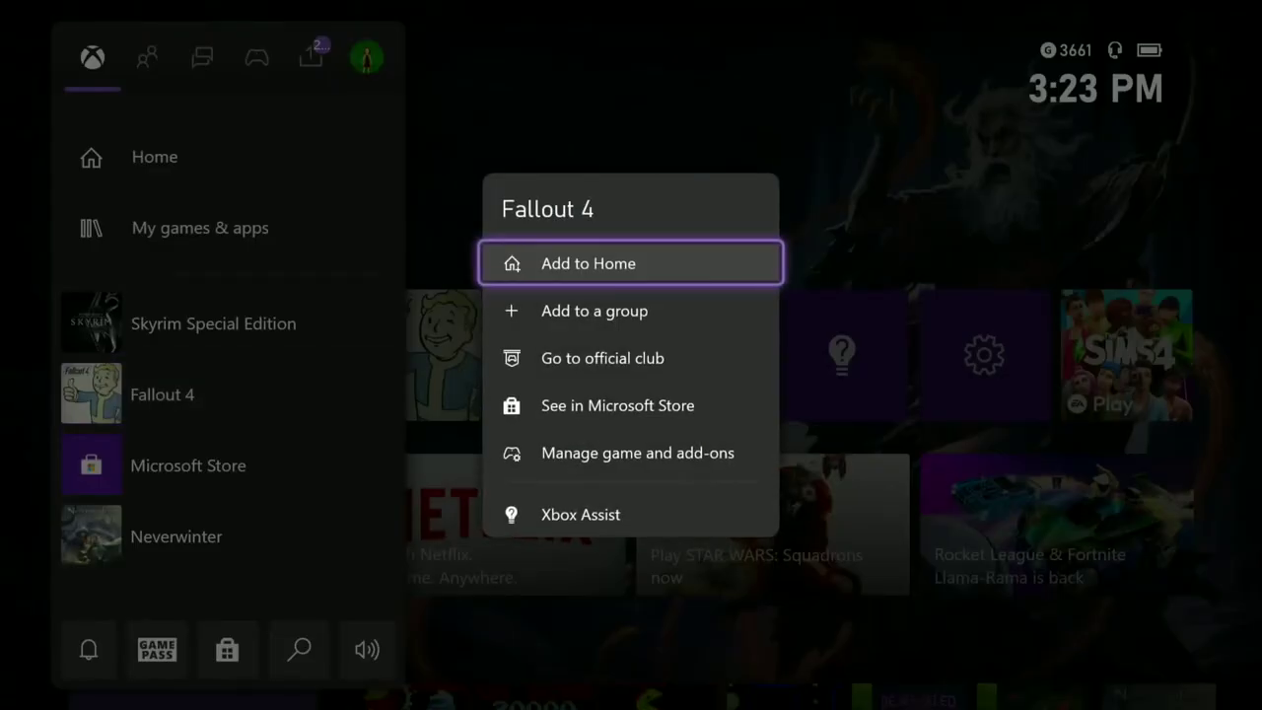
pyautogui.press('Escape')
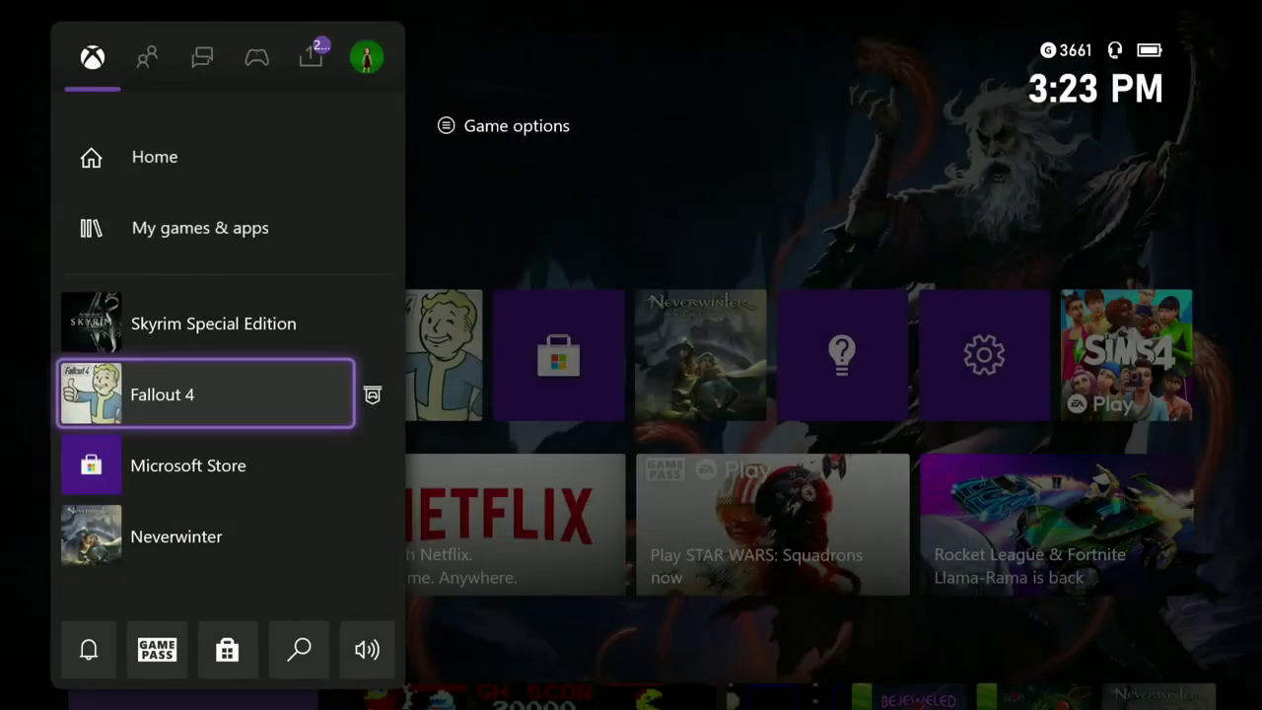
pyautogui.press('Down')
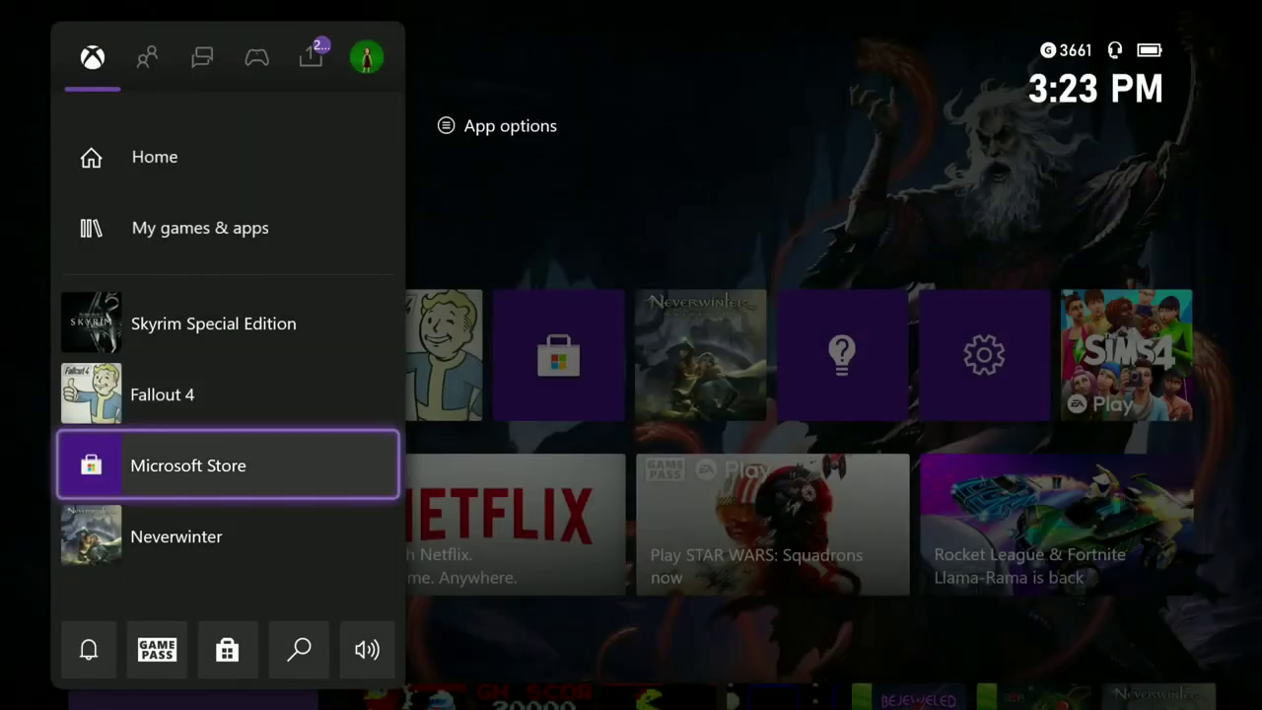
pyautogui.press('Up')
pyautogui.press('Up')
pyautogui.press('Down')
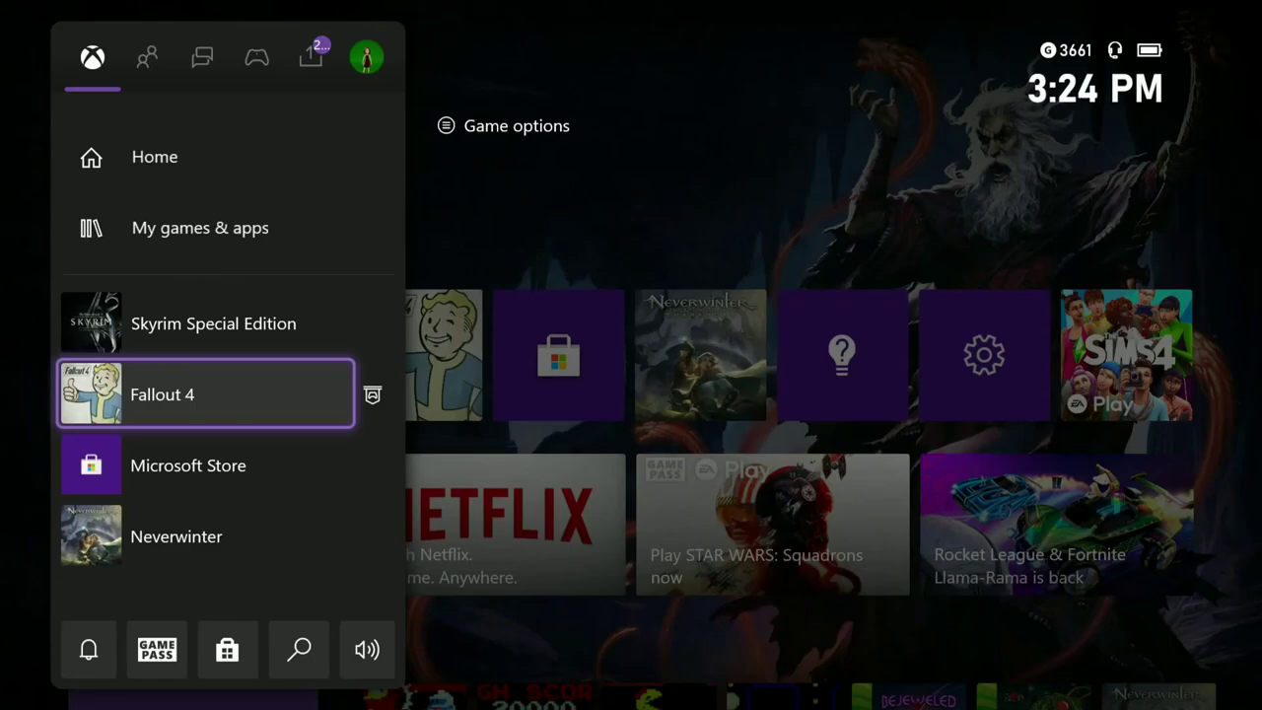
pyautogui.press('Up')
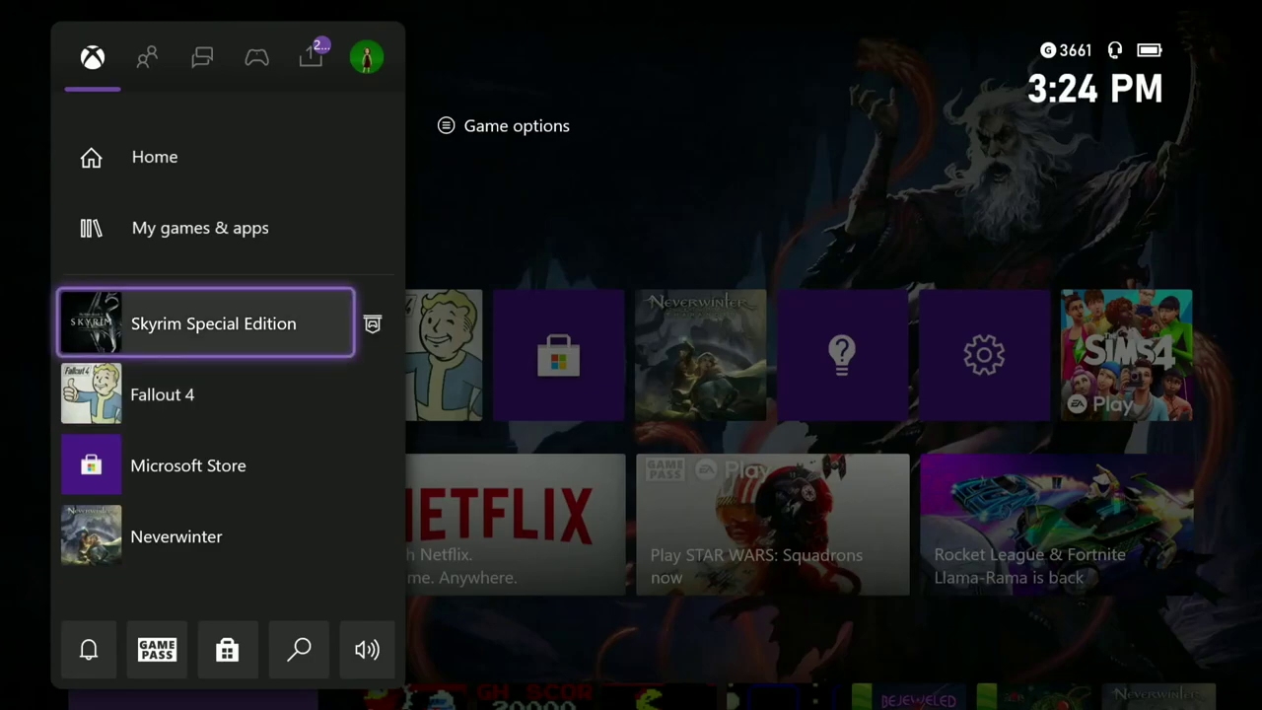
# - Open the game and add-ons management page for Fallout 4
pyautogui.press('Down')
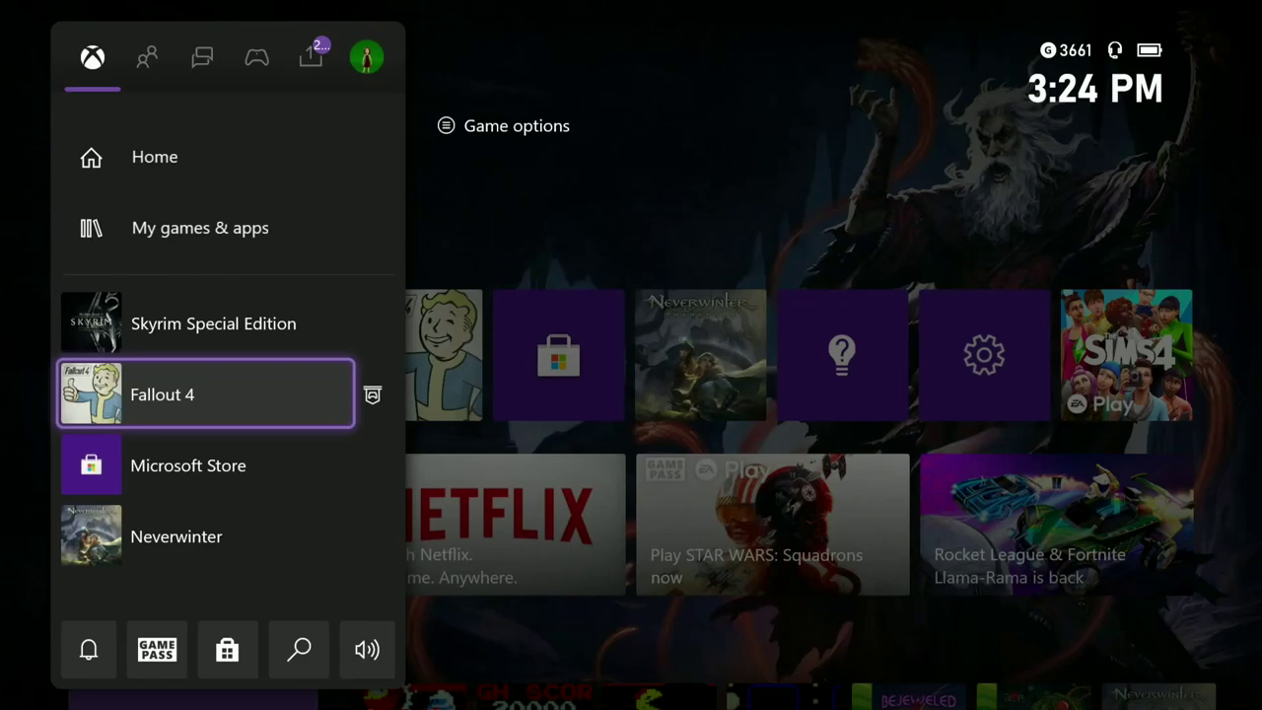
pyautogui.press('Menu')
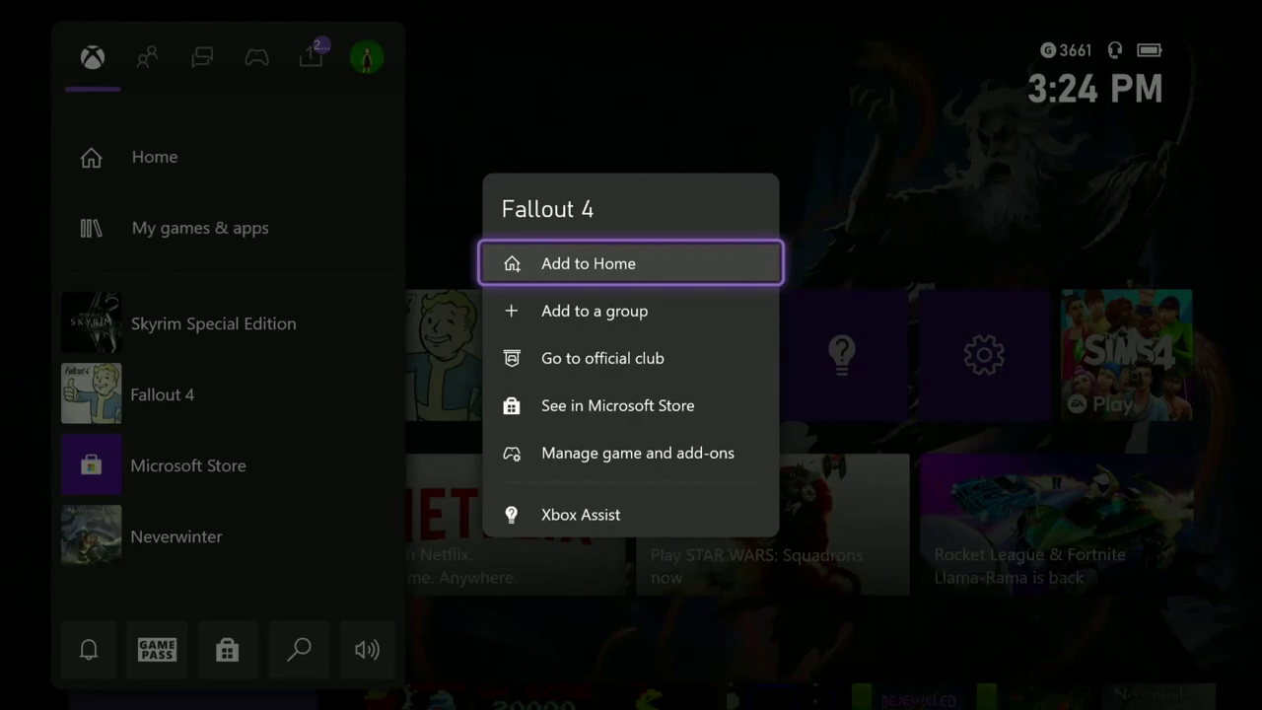
pyautogui.press('Down')
pyautogui.press('Down')
pyautogui.press('Down')
pyautogui.press('Down')
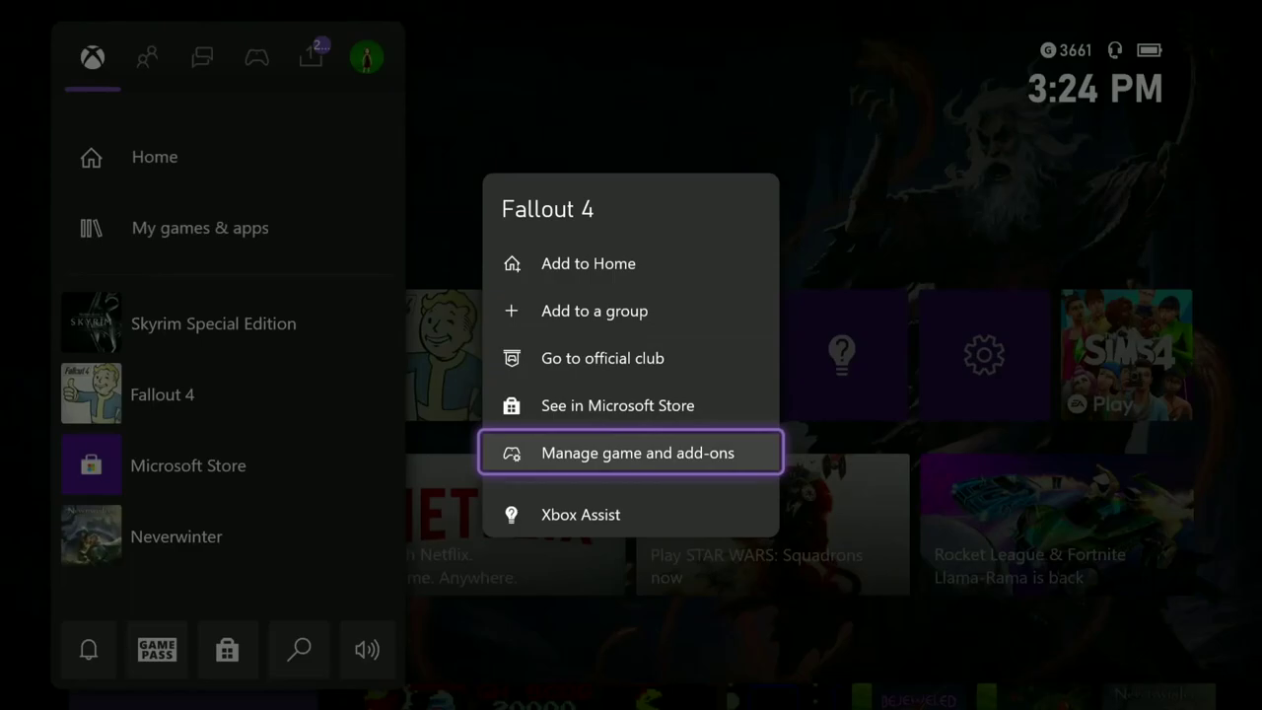
pyautogui.press('Return')
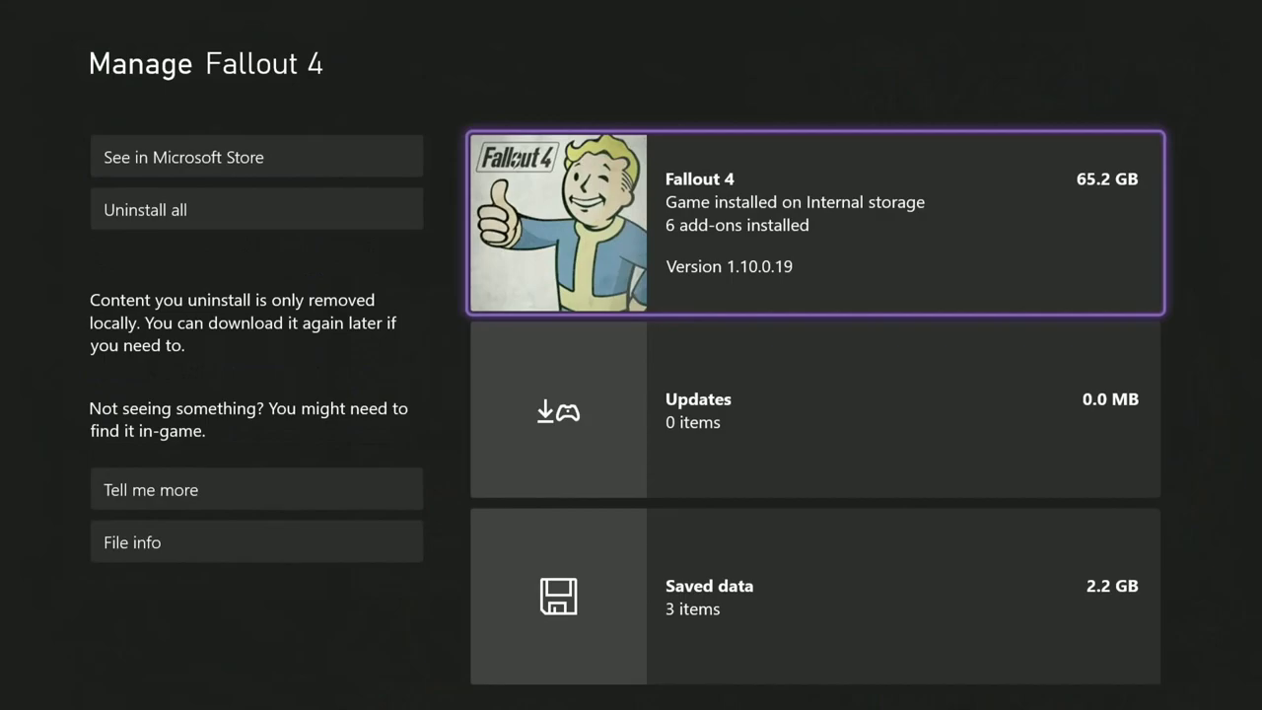
# - Open the list of saved data stored for Fallout 4
pyautogui.press('Down')
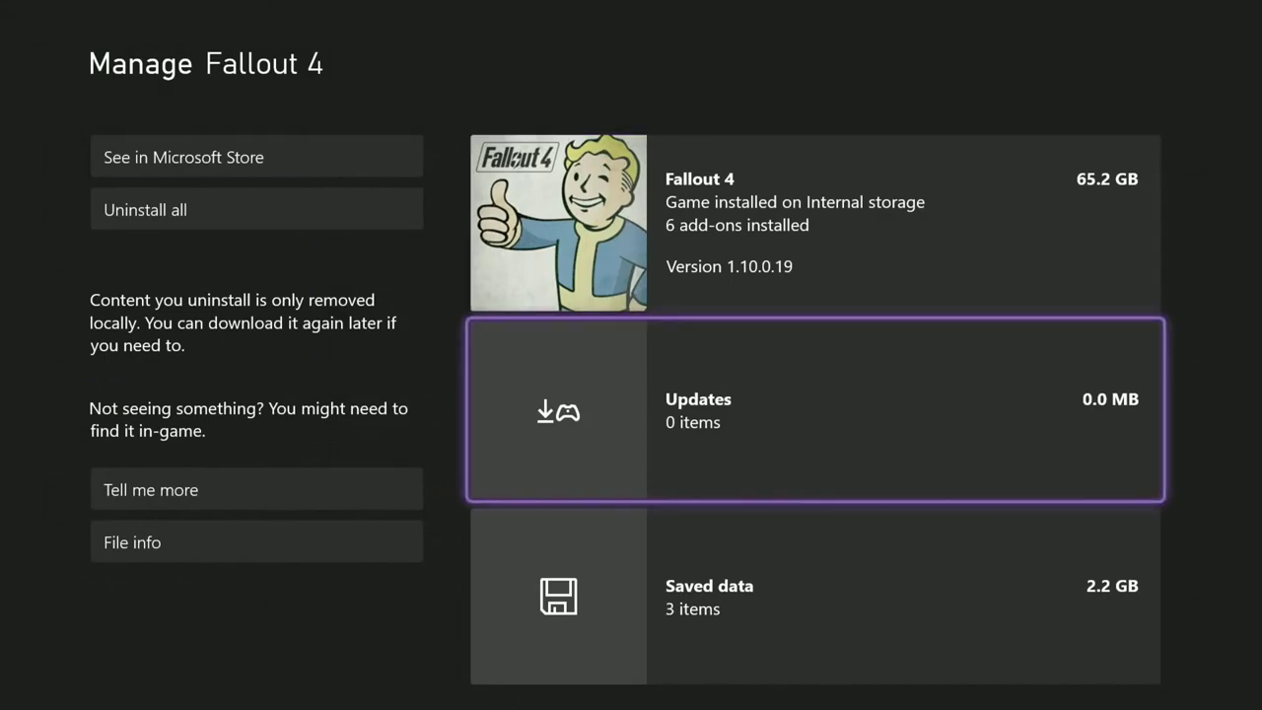
pyautogui.press('Down')
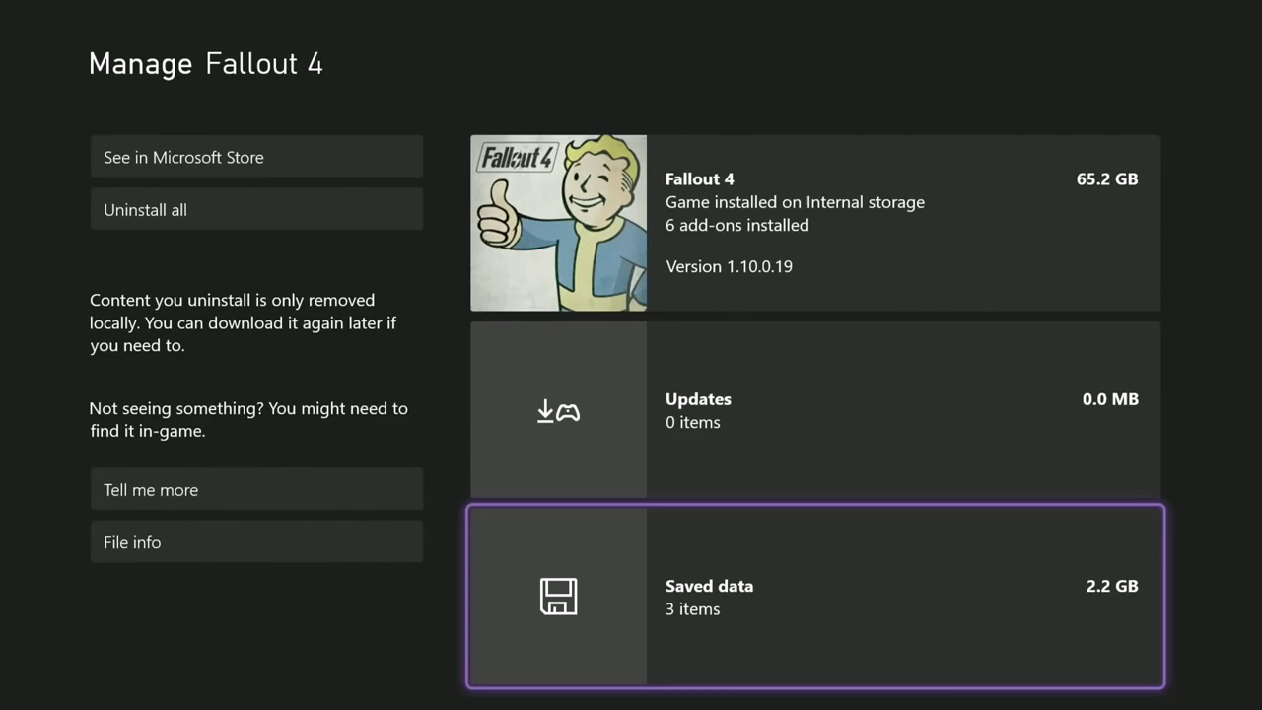
pyautogui.press('Return')
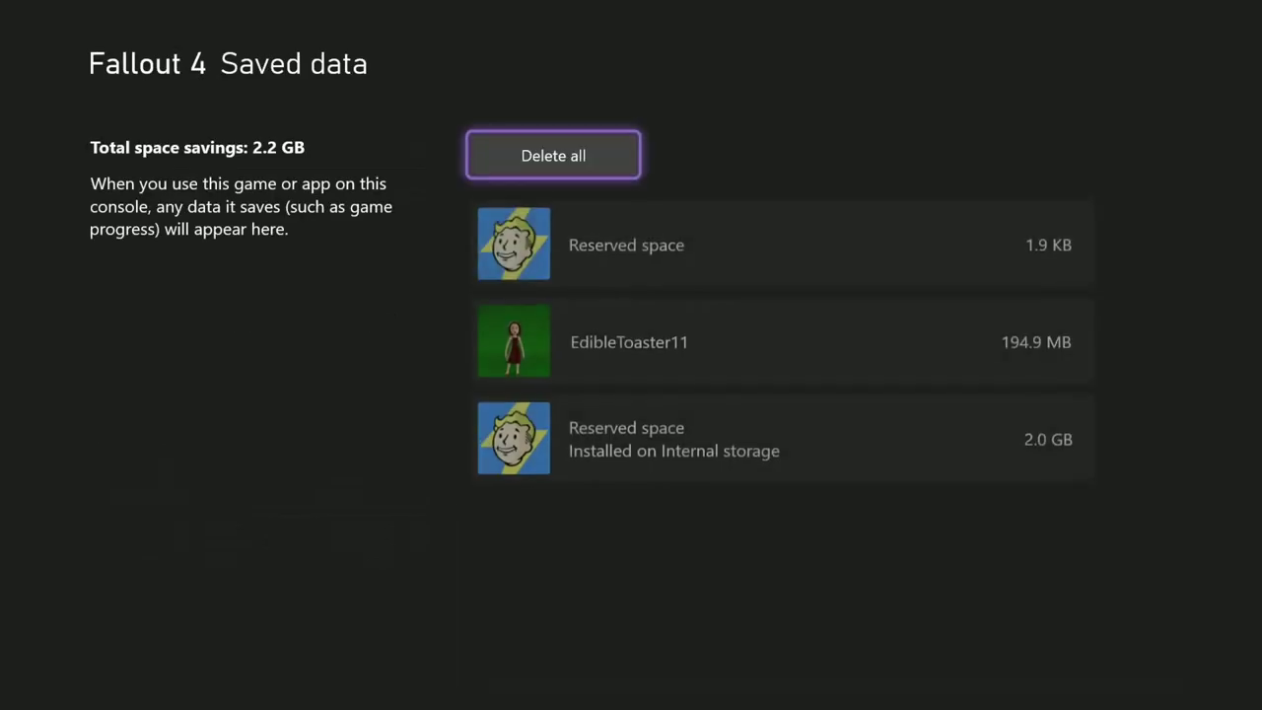
pyautogui.press('Escape')
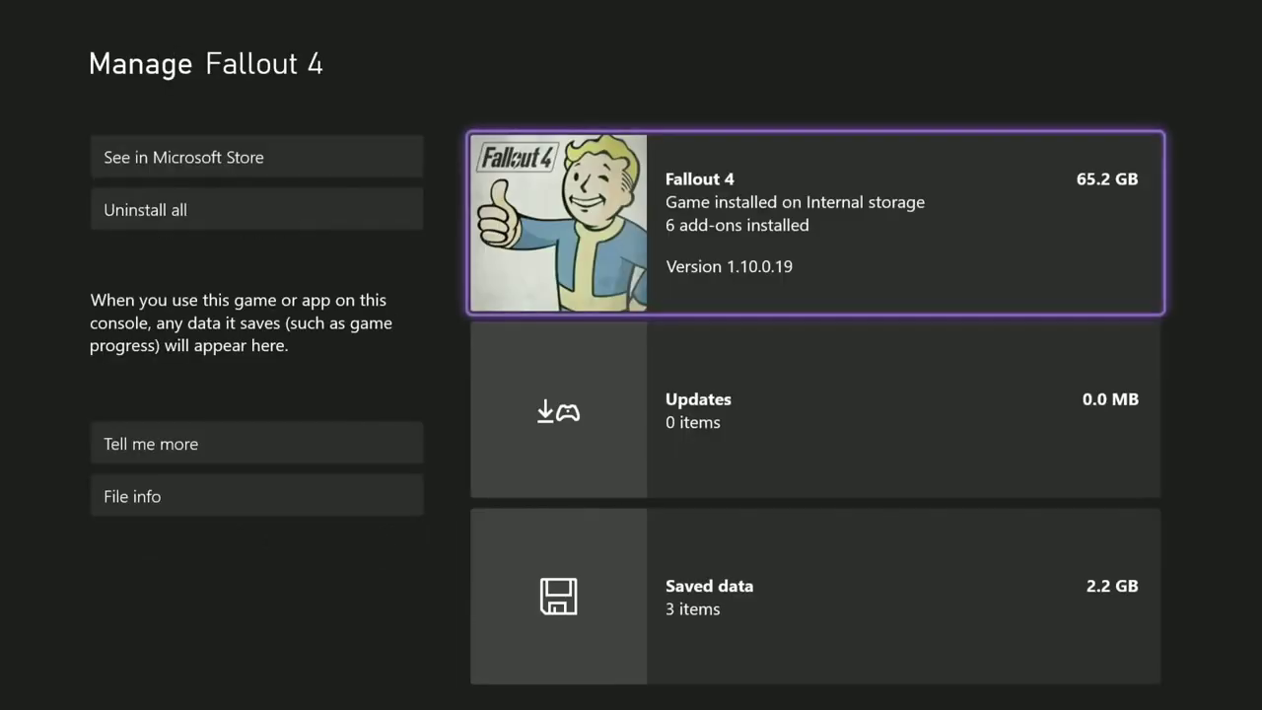
pyautogui.press('Down')
pyautogui.press('Down')
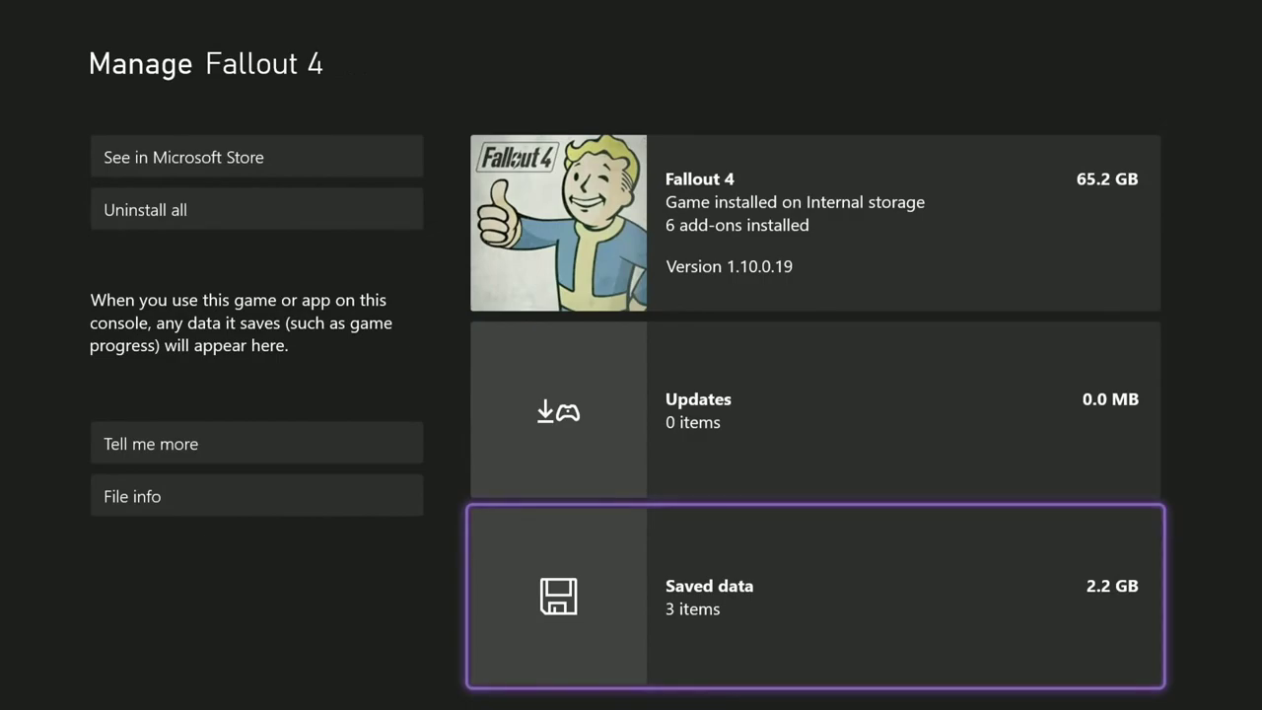
pyautogui.press('Return')
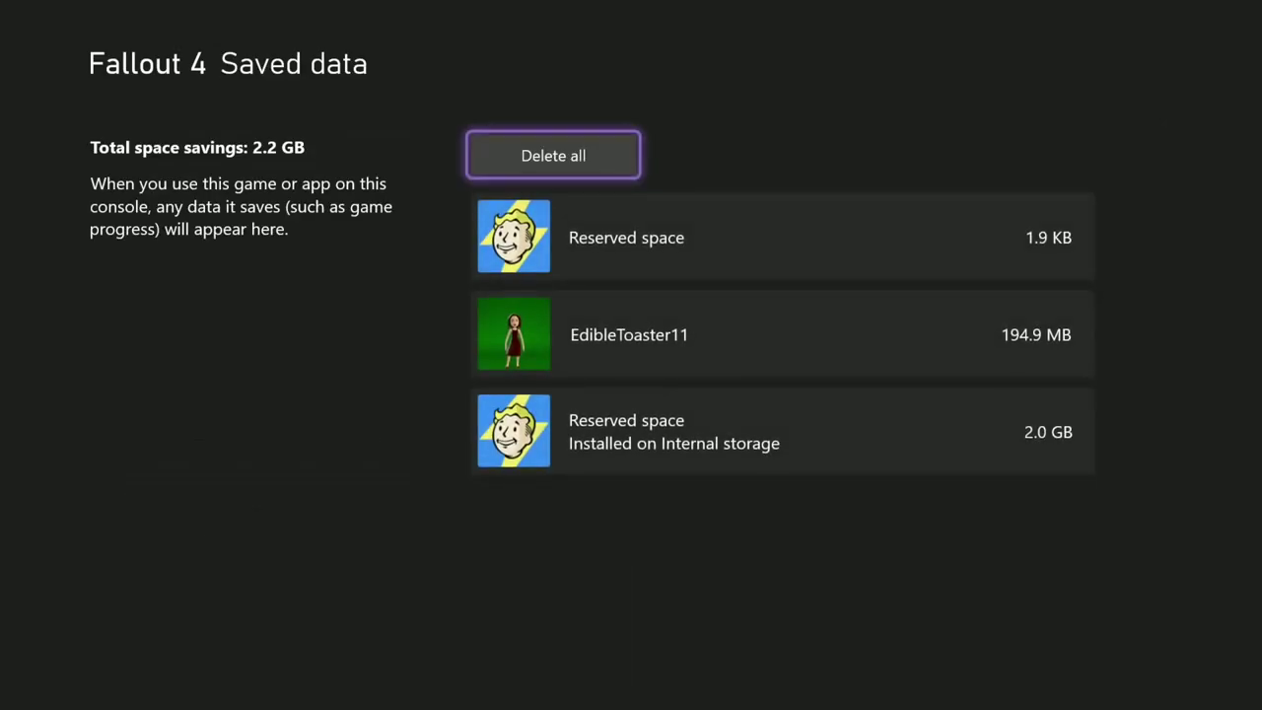
# - Examine the Fallout 4 saved data entries: both reserved space items, the player profile's save data and the option to delete all
pyautogui.press('Down')
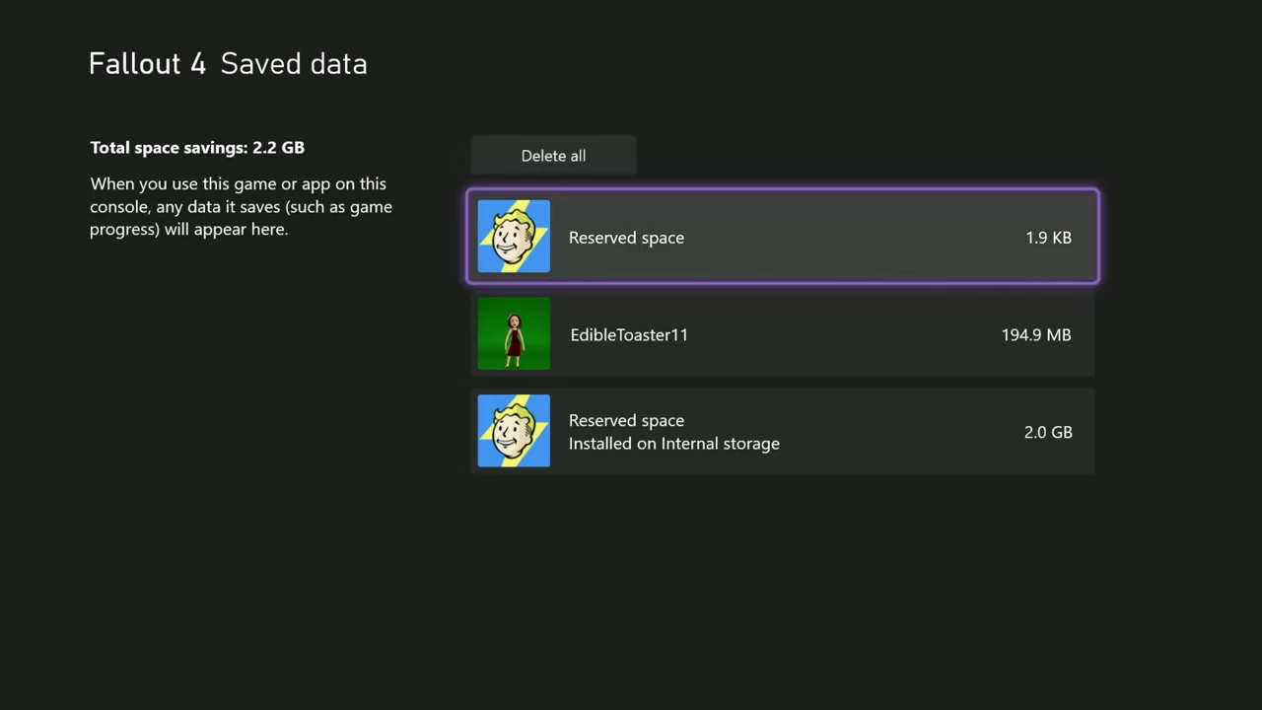
pyautogui.press('Down')
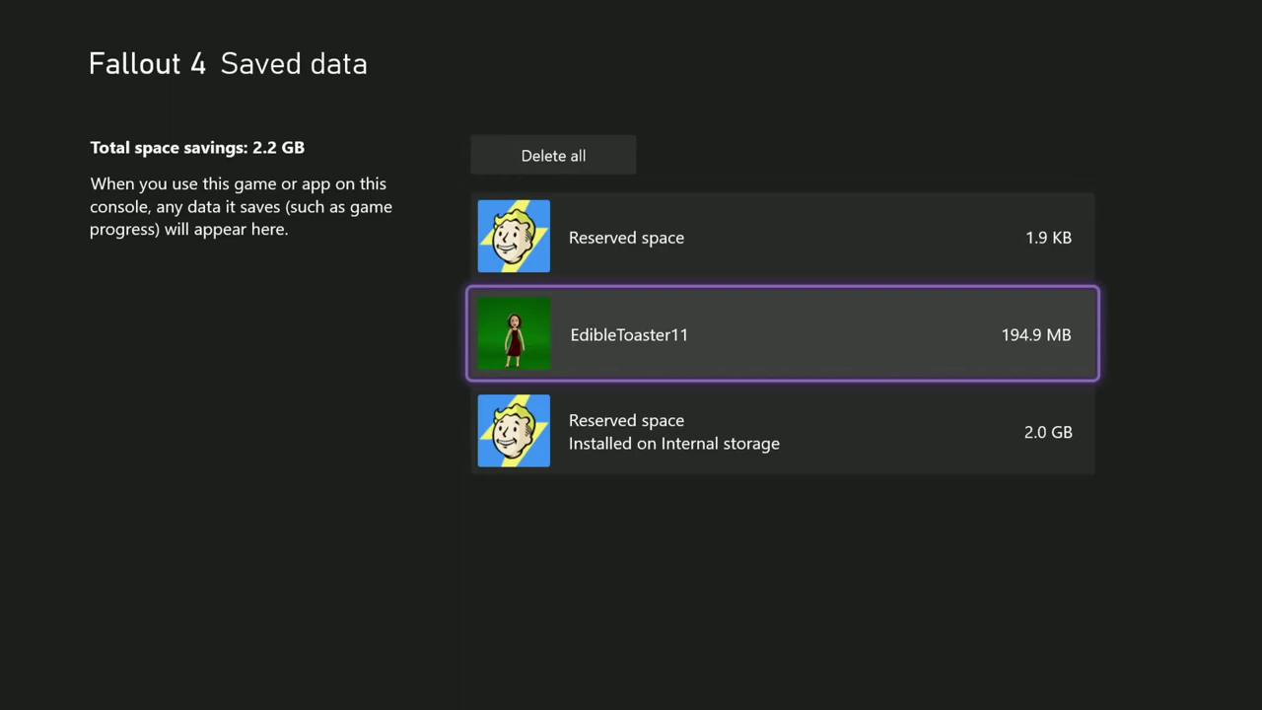
pyautogui.press('Up')
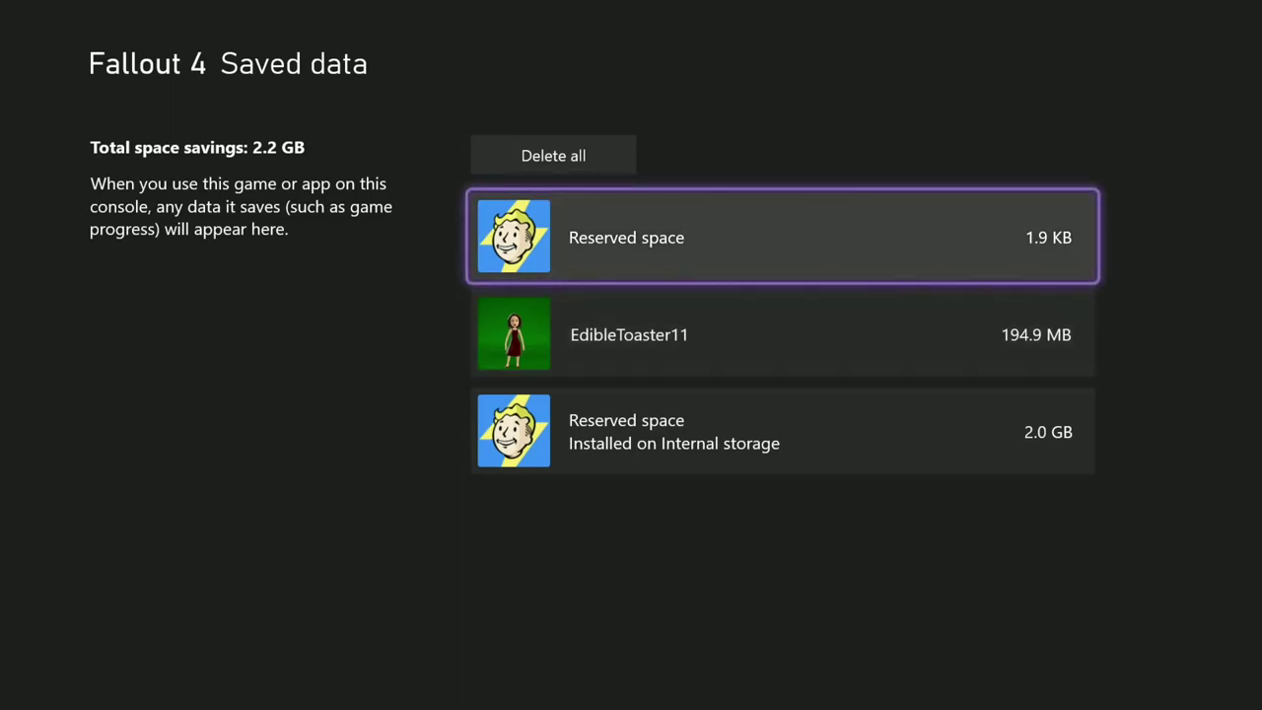
pyautogui.press('Up')
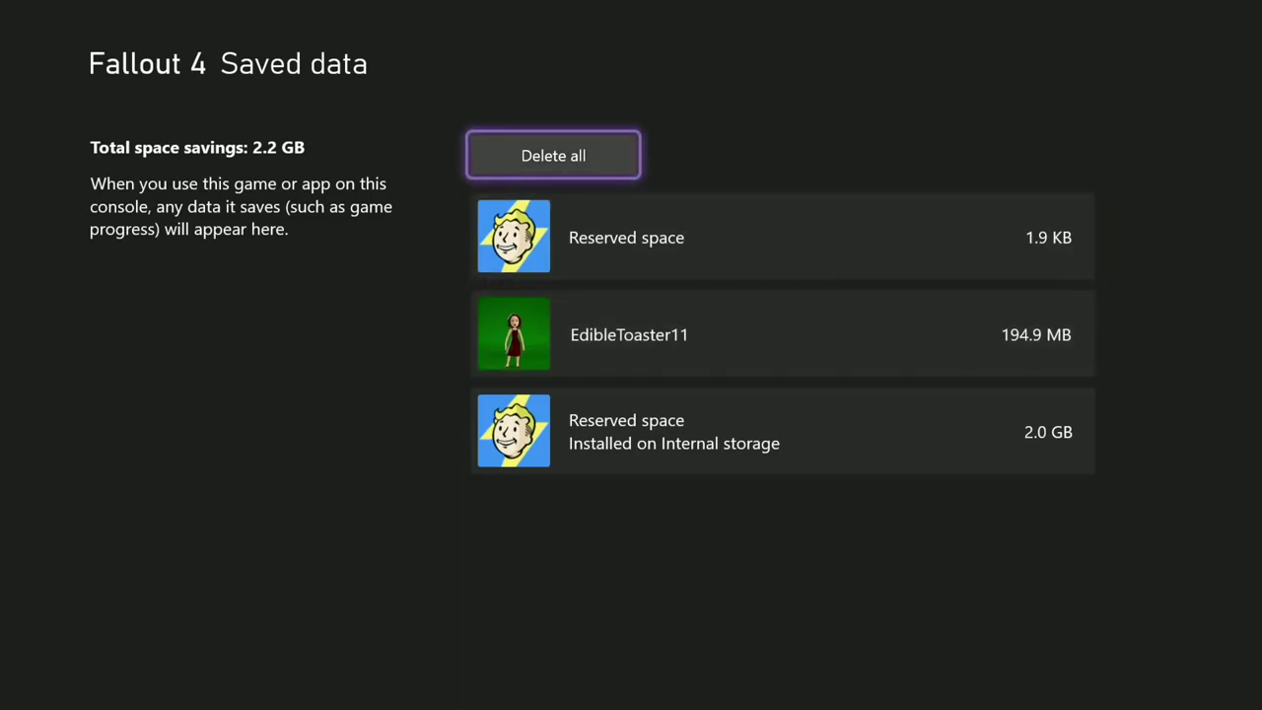
pyautogui.press('Down')
pyautogui.press('Down')
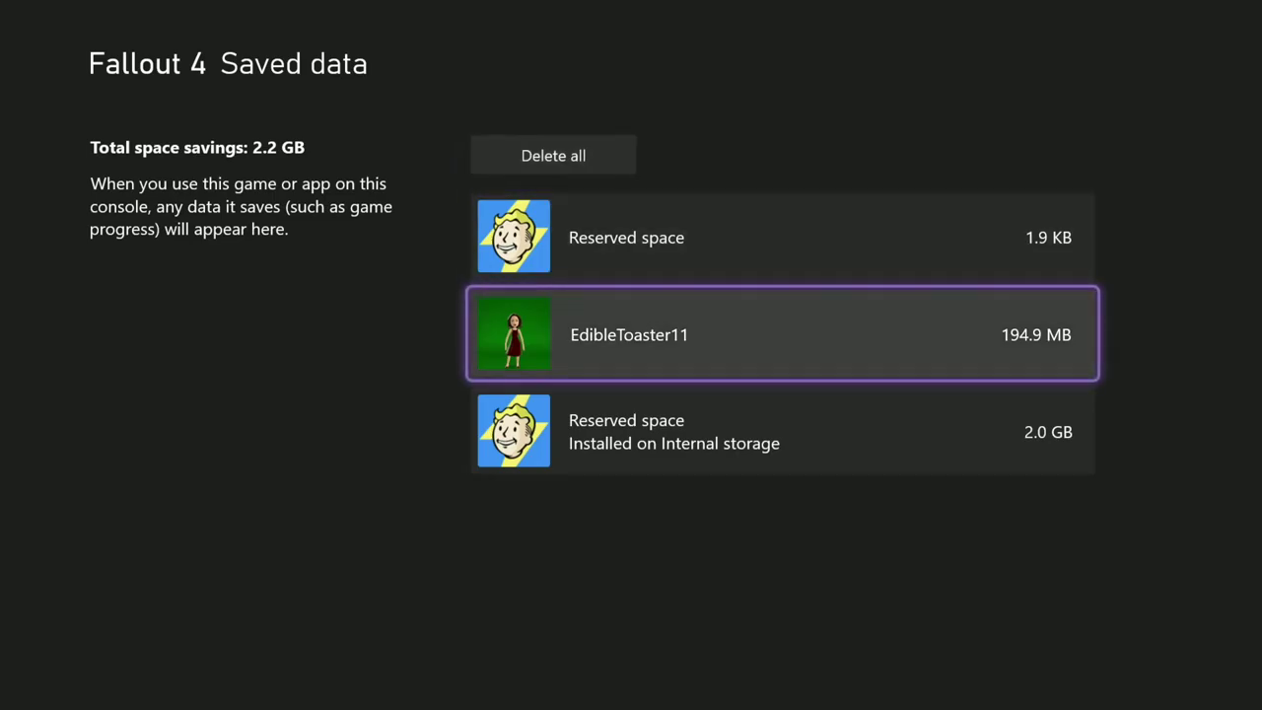
pyautogui.press('Up')
pyautogui.press('Up')
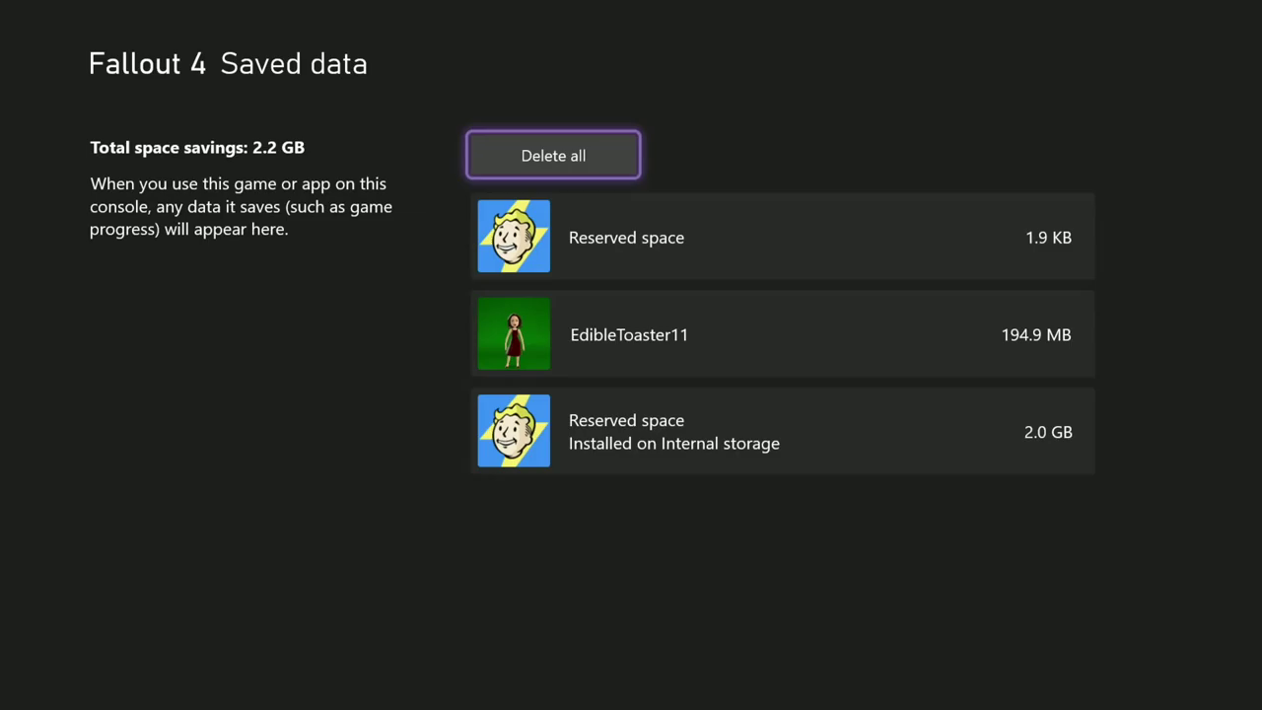
pyautogui.press('Down')
pyautogui.press('Down')
pyautogui.press('Down')
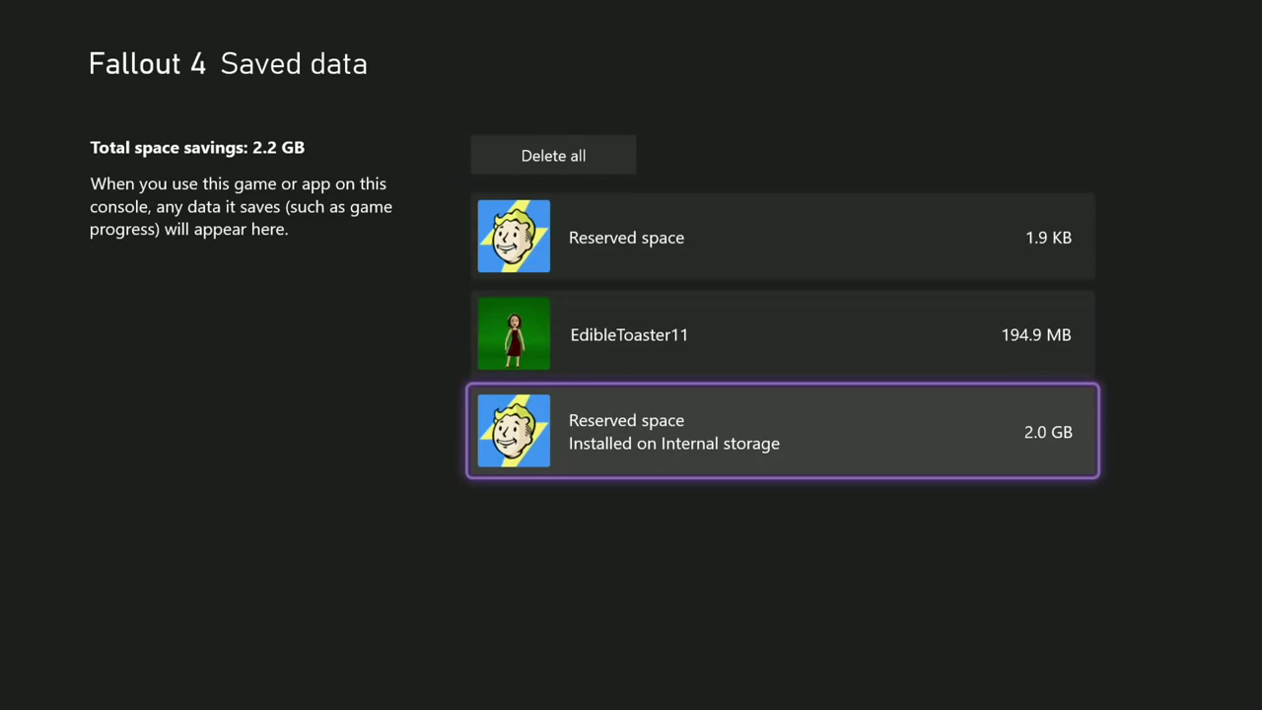
pyautogui.press('Up')
pyautogui.press('Up')
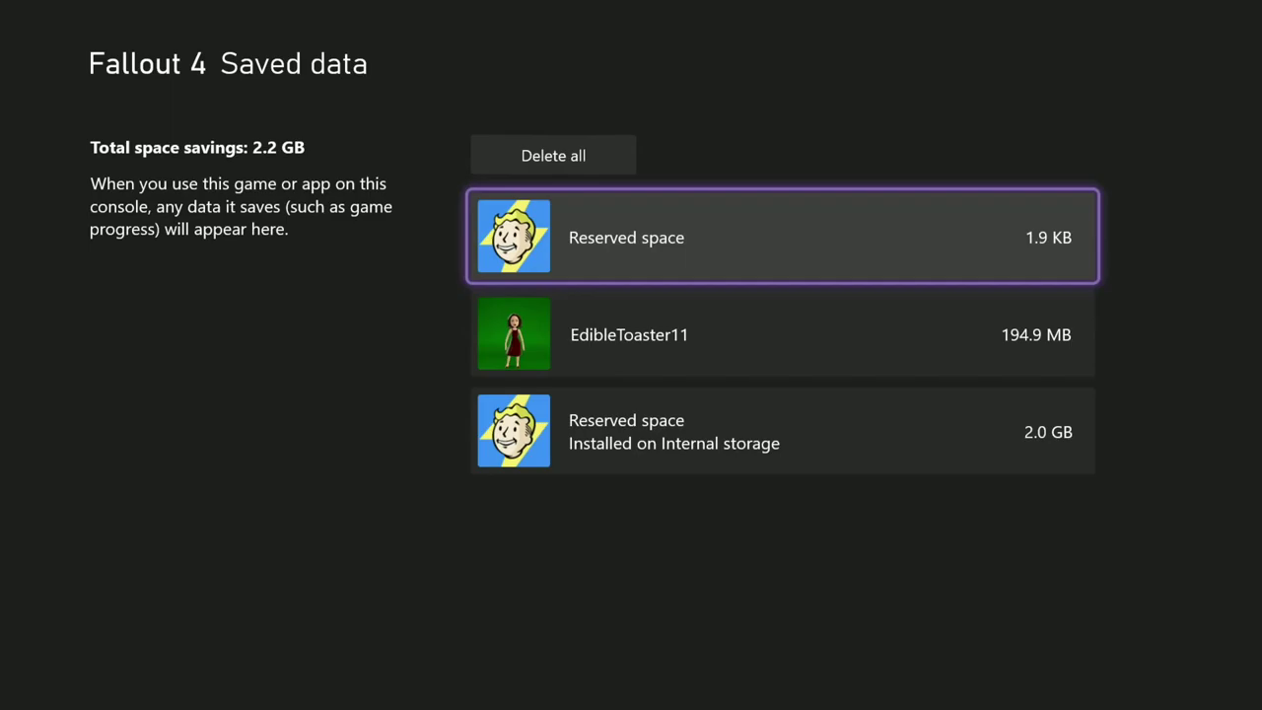
pyautogui.press('Down')
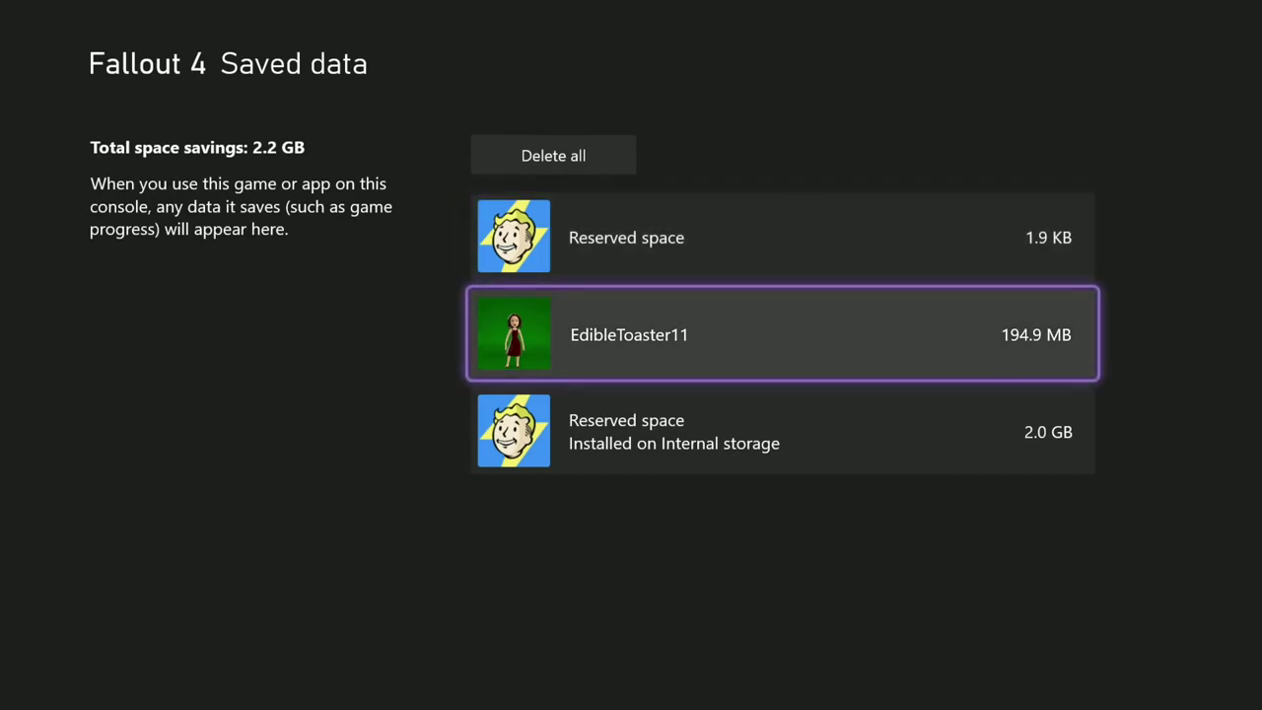
pyautogui.press('Down')
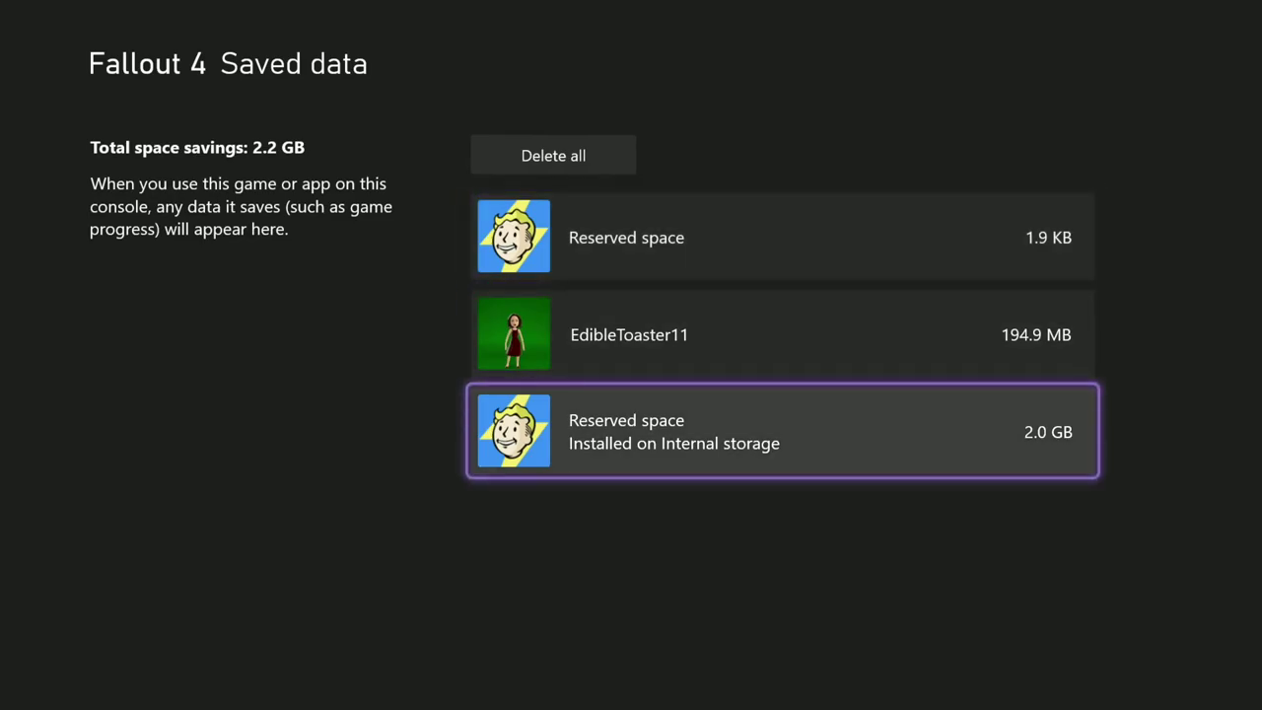
pyautogui.press('Up')
pyautogui.press('Up')
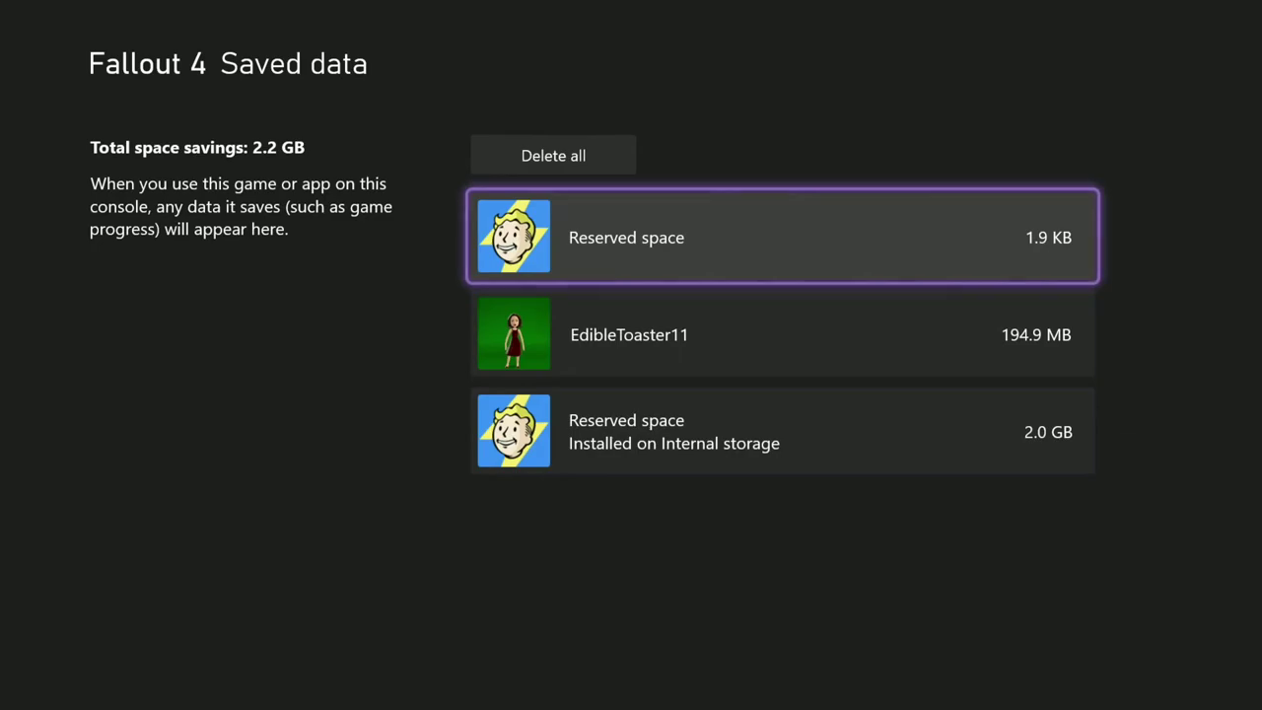
pyautogui.press('Down')
pyautogui.press('Down')
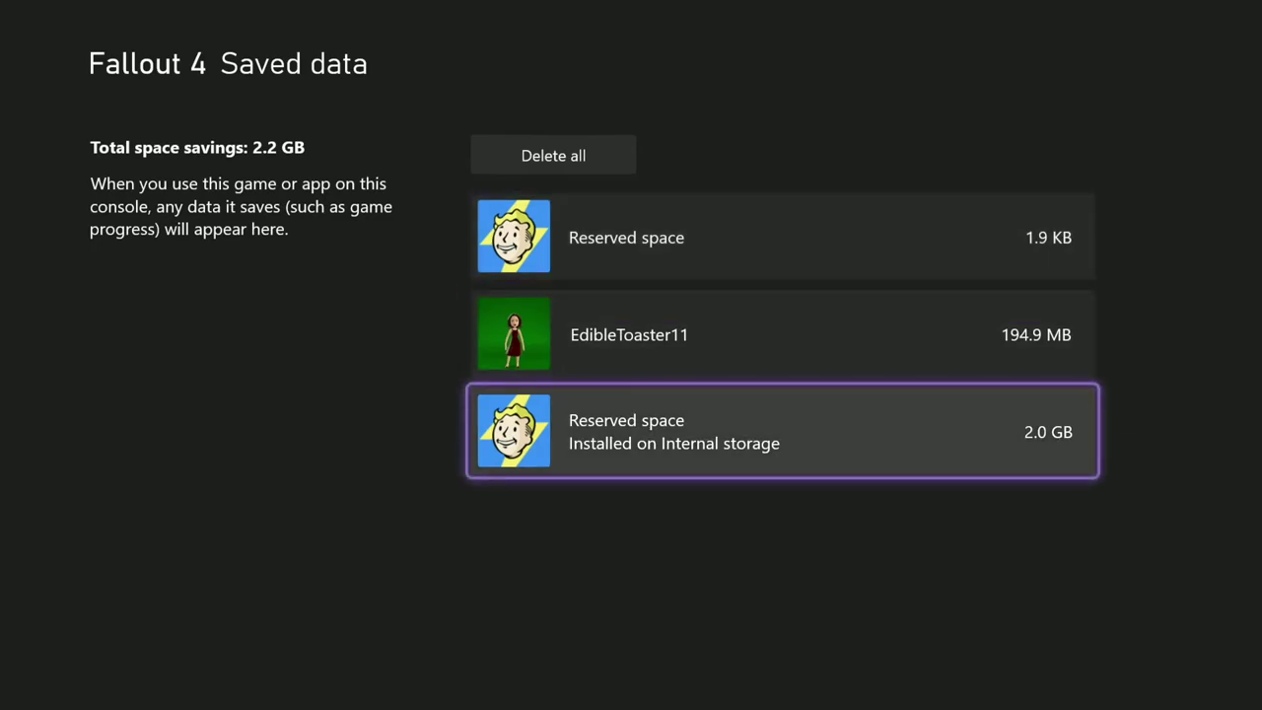
pyautogui.press('Up')
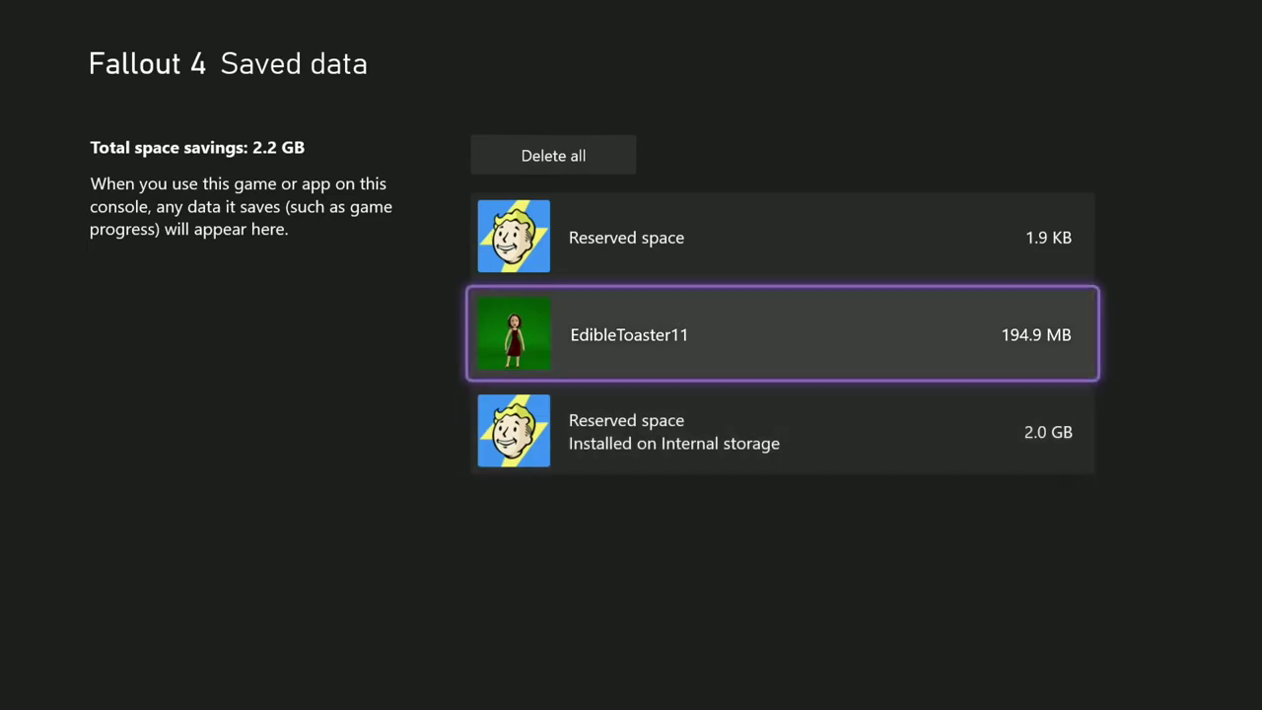
pyautogui.press('Up')
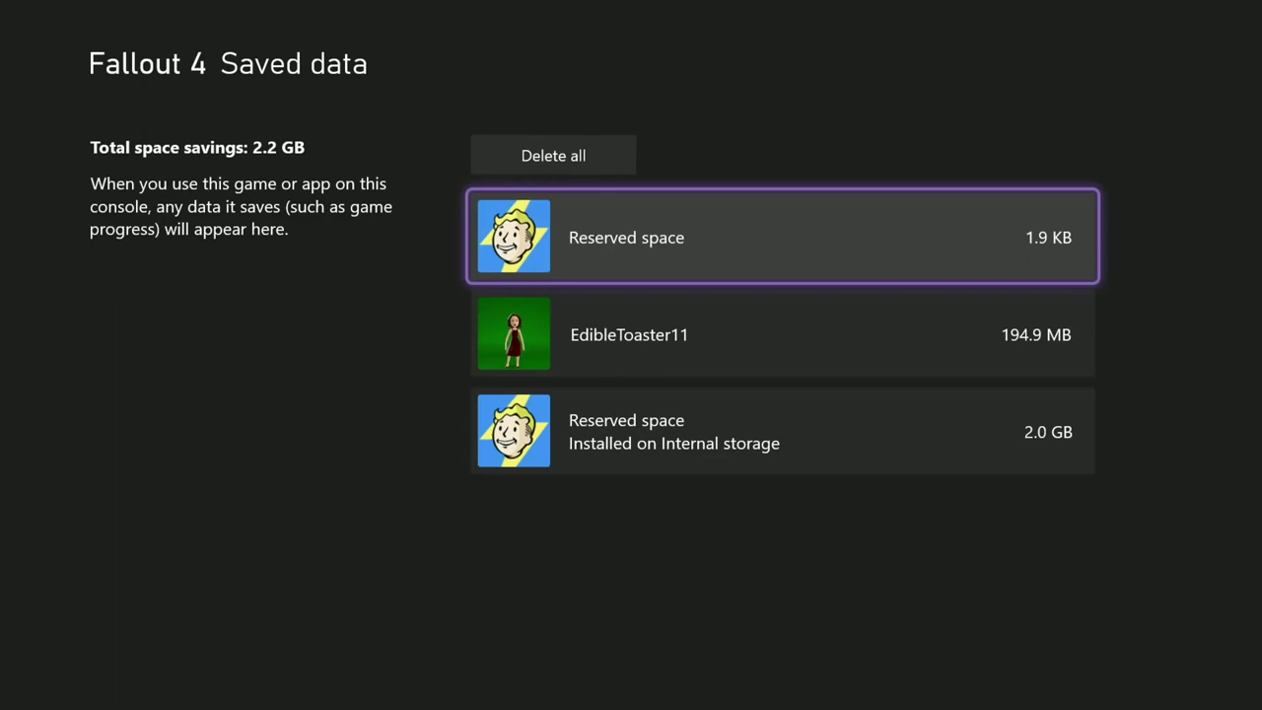
pyautogui.press('Down')
pyautogui.press('Down')
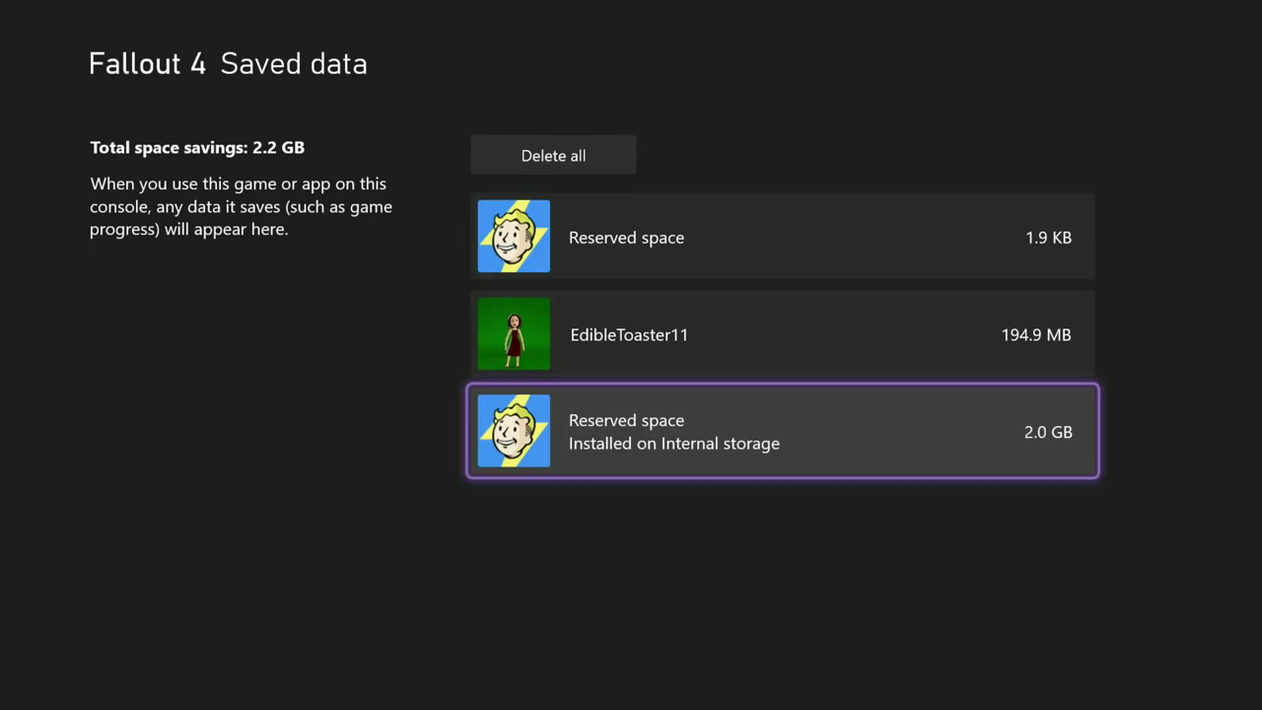
pyautogui.press('Up')
pyautogui.press('Down')
pyautogui.press('Up')
pyautogui.press('Up')
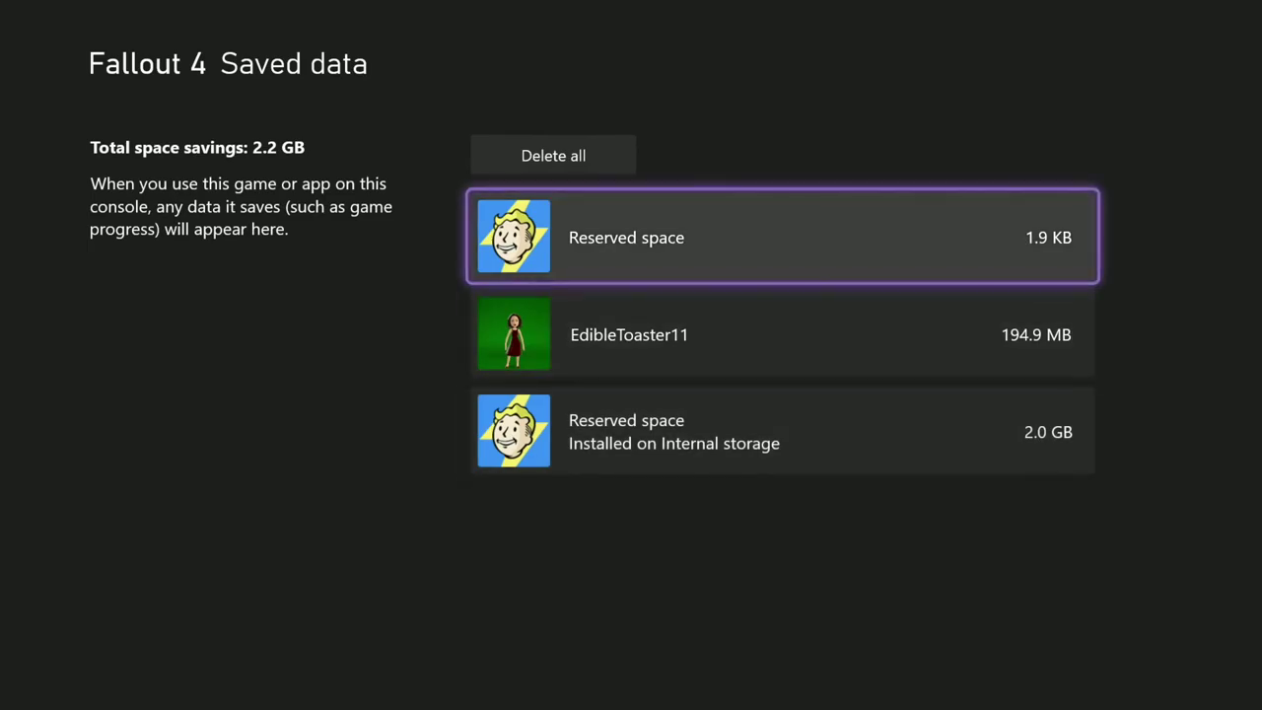
# - Review the options to delete the player profile's Fallout 4 saved data from the console or everywhere, and cancel without deleting
pyautogui.press('Down')
pyautogui.press('Down')
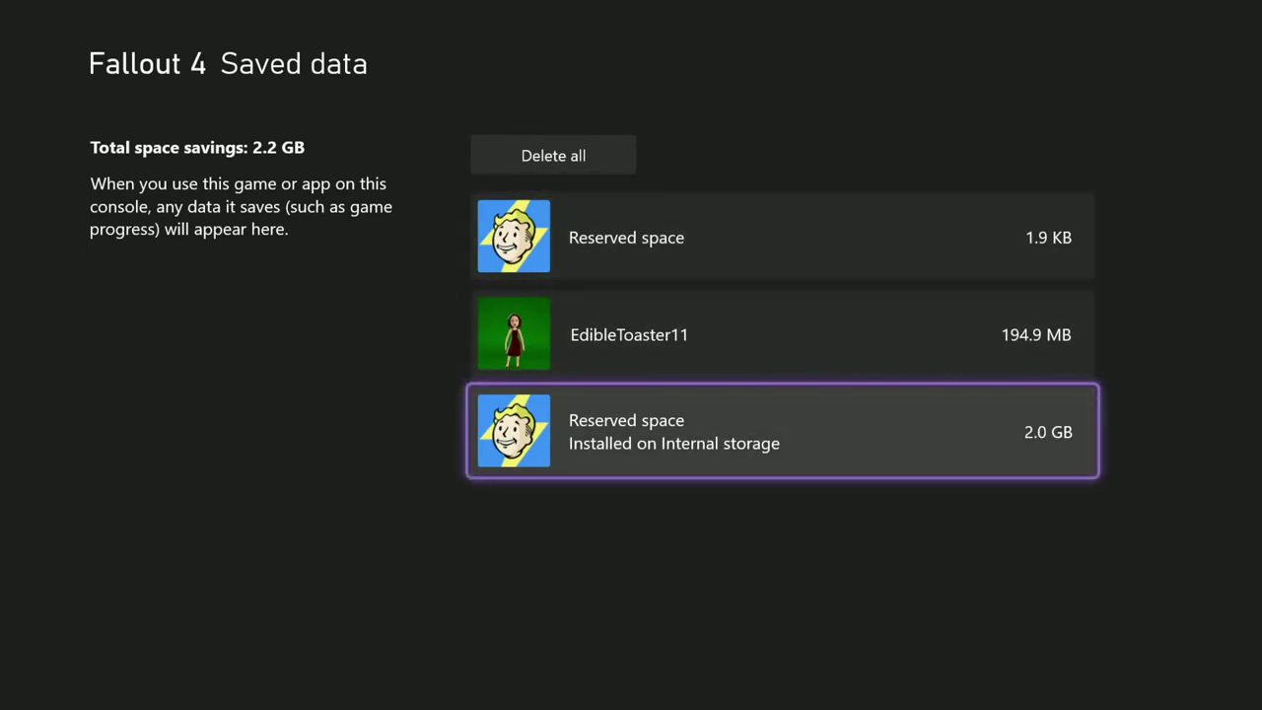
pyautogui.press('Up')
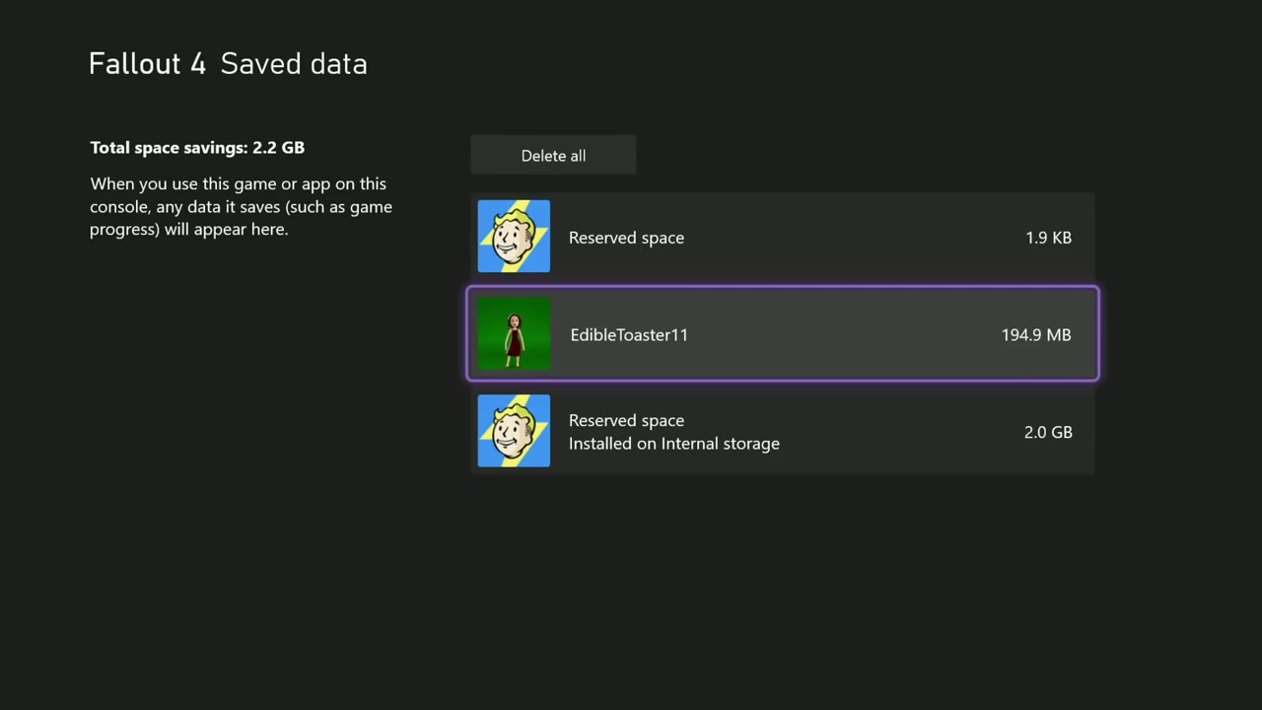
pyautogui.press('Return')
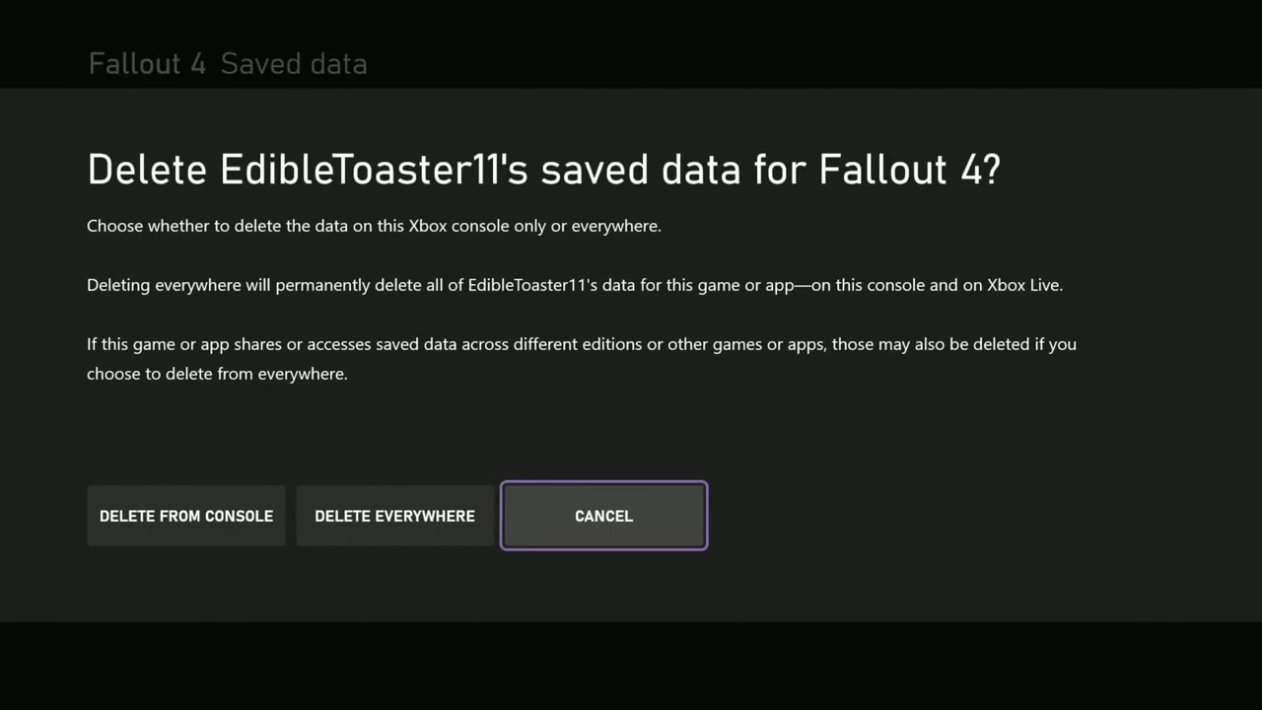
pyautogui.press('Left')
pyautogui.press('Left')
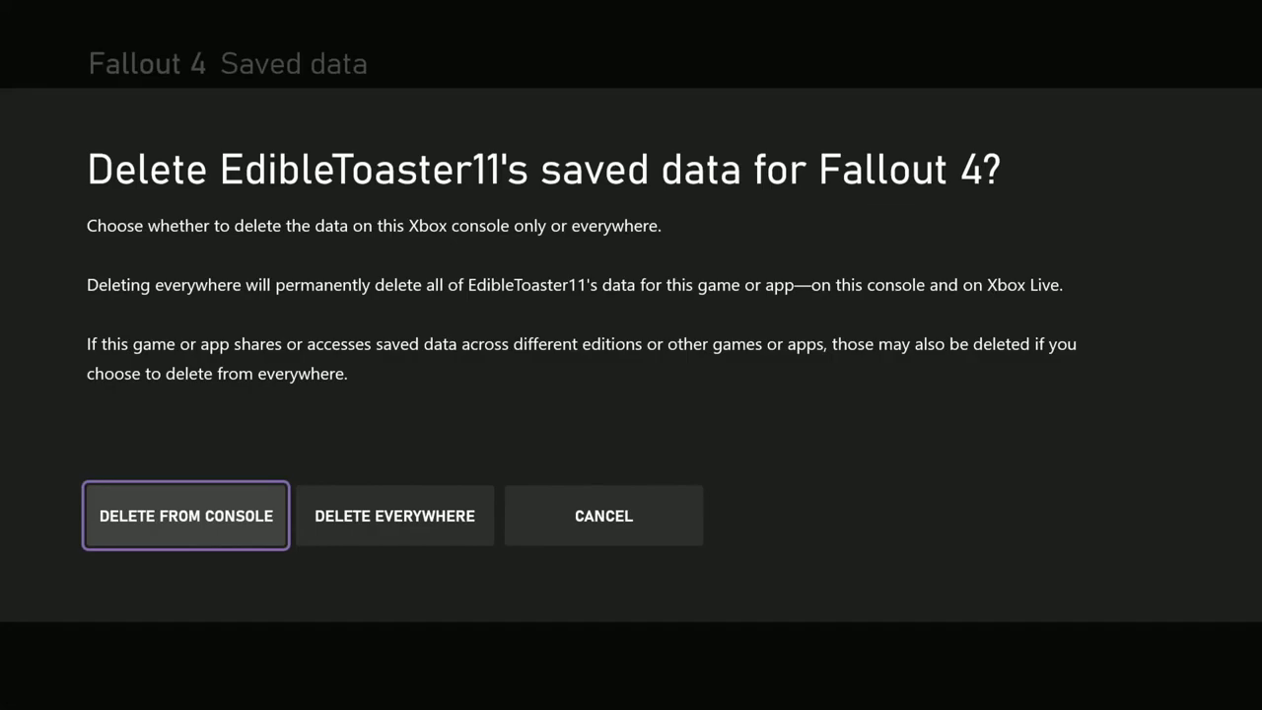
pyautogui.press('Right')
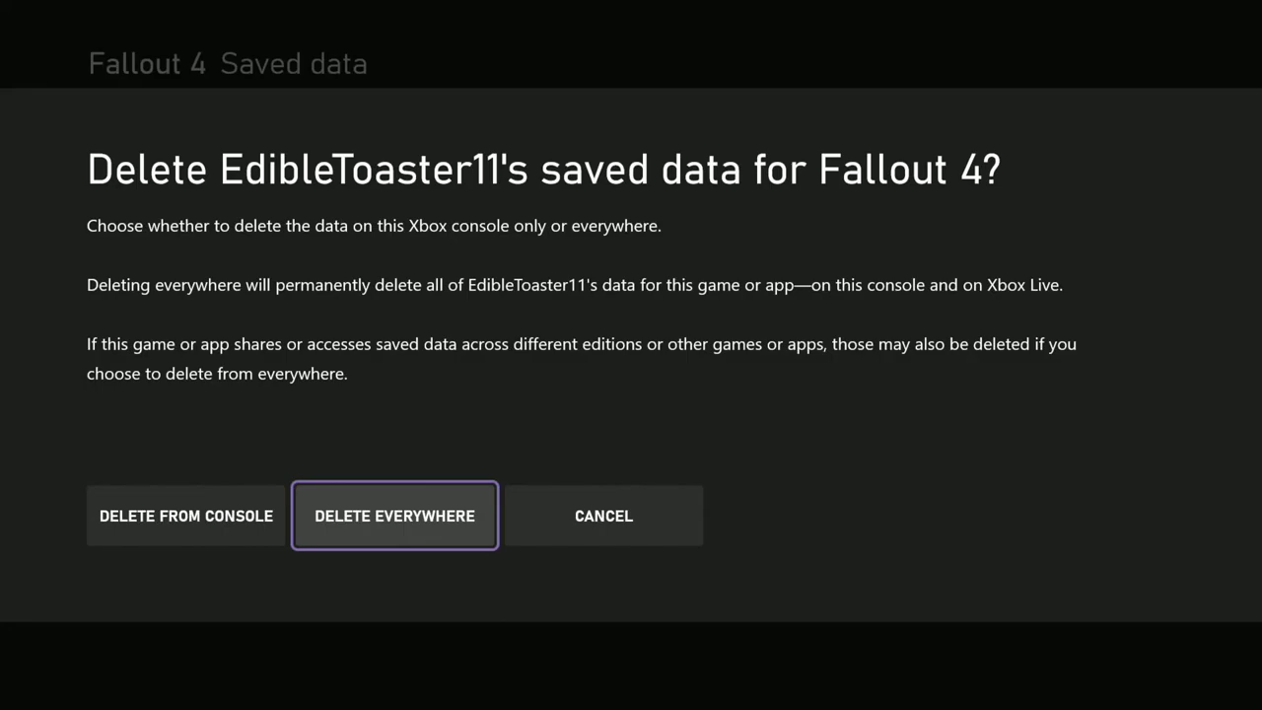
pyautogui.press('Left')
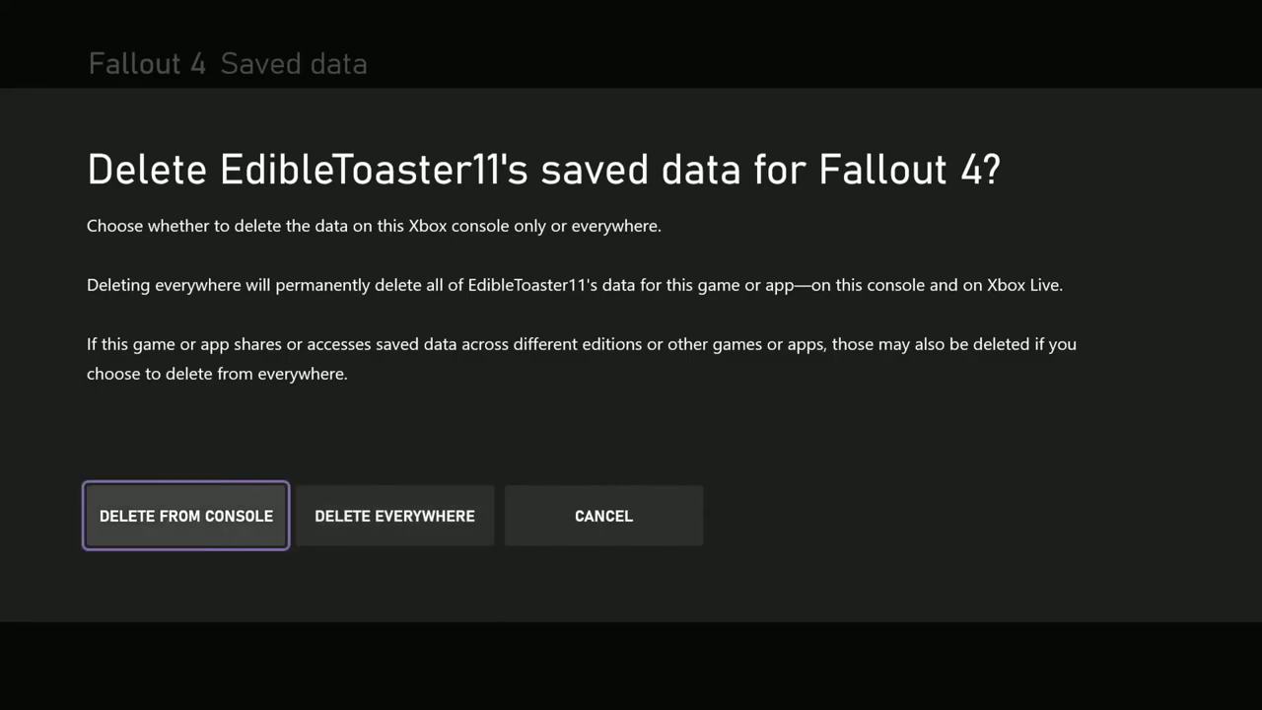
pyautogui.press('Right')
pyautogui.press('Left')
pyautogui.press('Right')
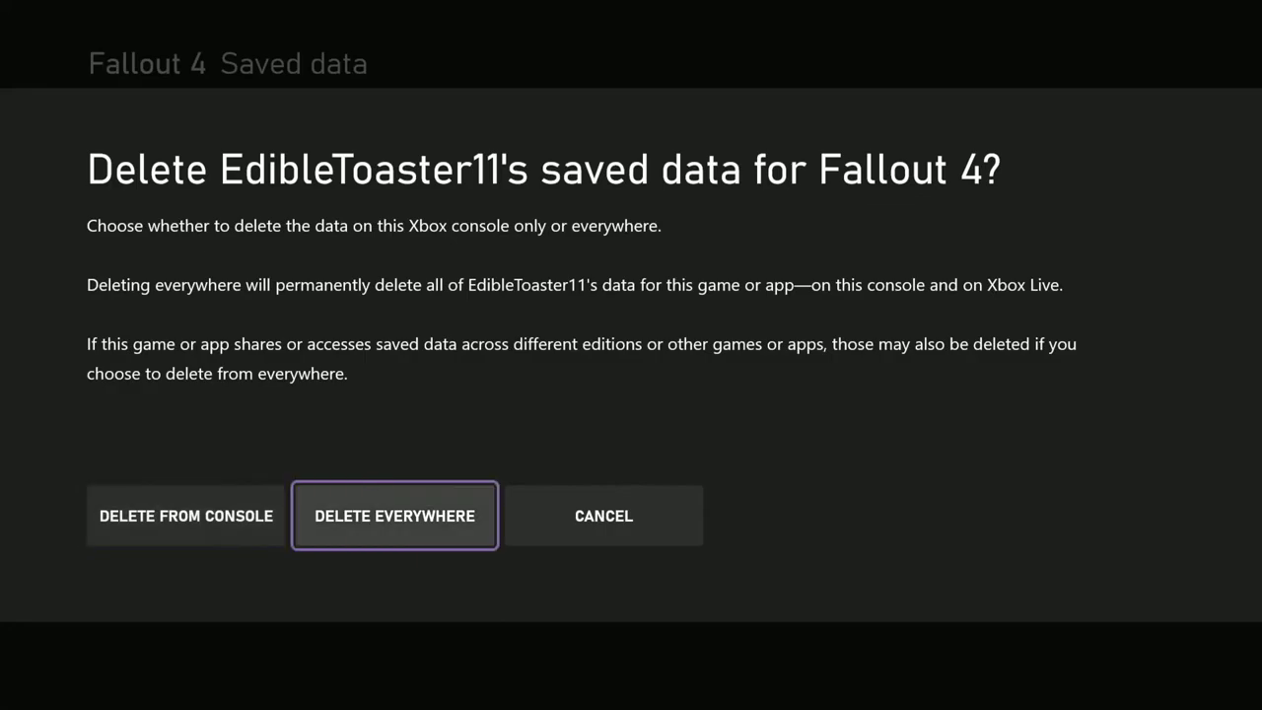
pyautogui.press('Left')
pyautogui.press('Right')
pyautogui.press('Right')
pyautogui.press('Return')
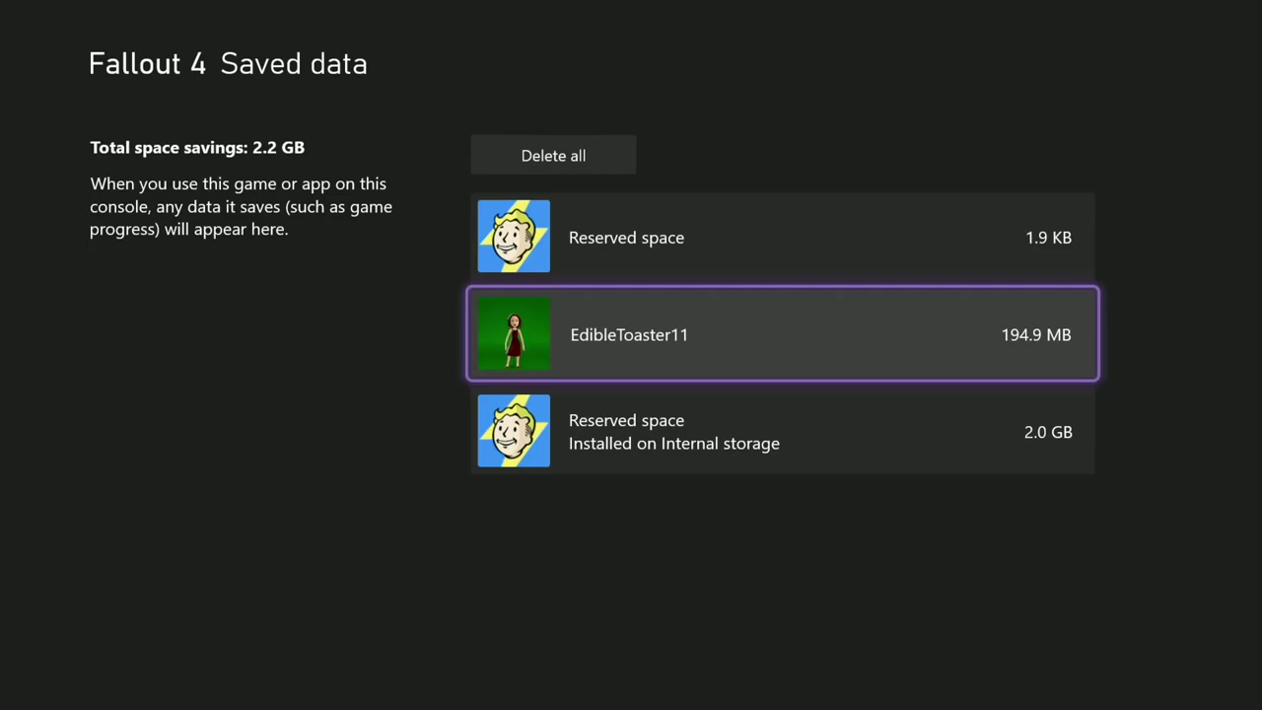
# - Review the option to delete the 1.9 KB reserved space entry from the console, and cancel the prompt
pyautogui.press('Up')
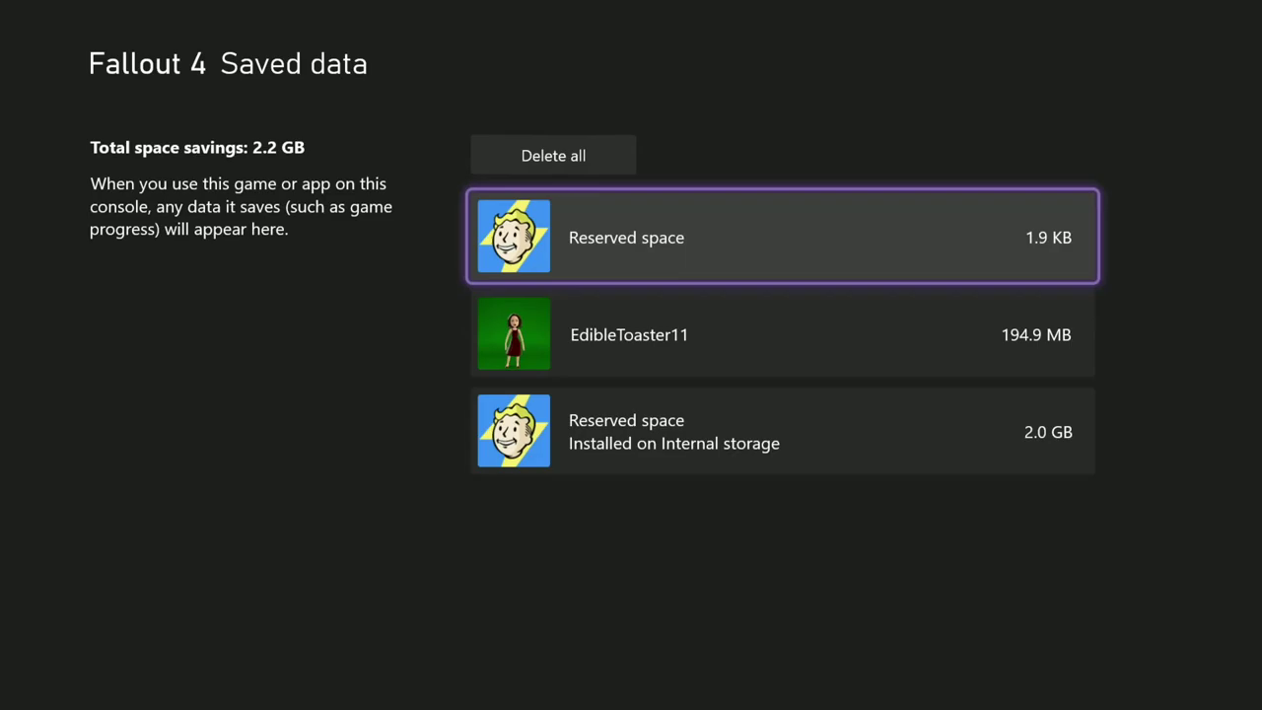
pyautogui.press('Return')
pyautogui.press('Left')
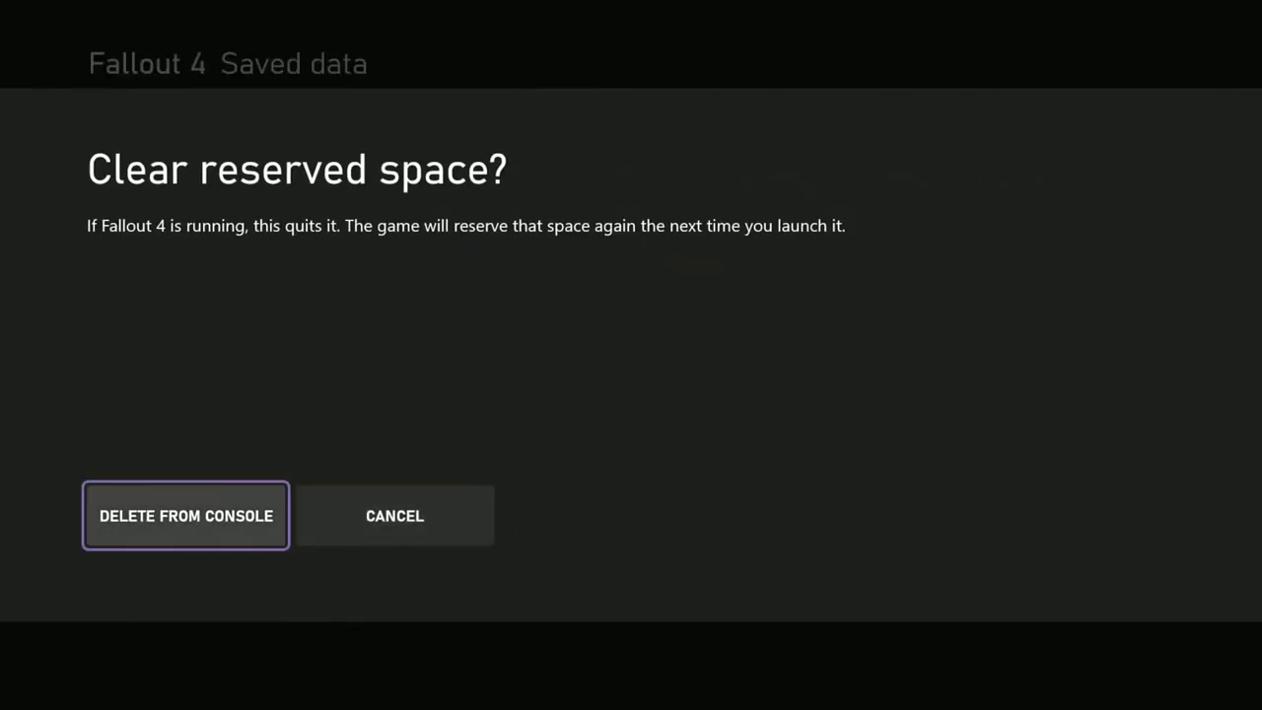
pyautogui.press('Right')
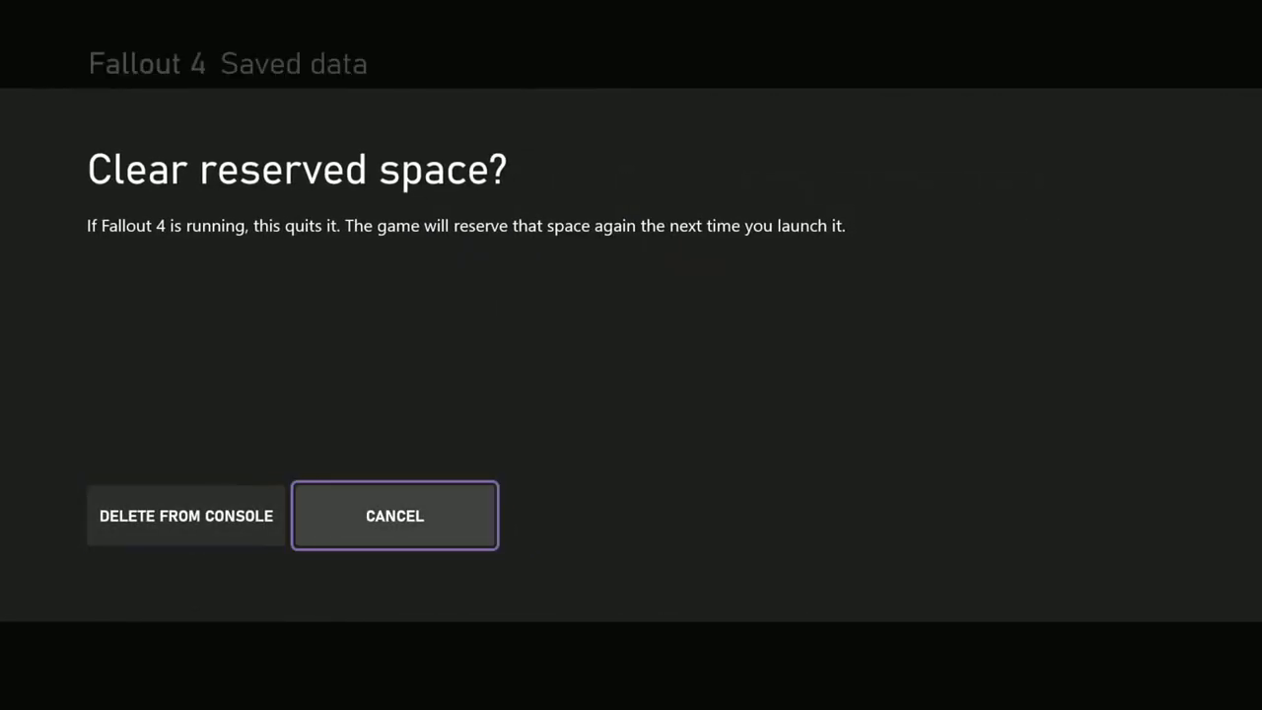
pyautogui.press('Return')
# - Review the option to clear the reserved space installed on Internal storage, cancel it and return to the player profile's entry
pyautogui.press('Down')
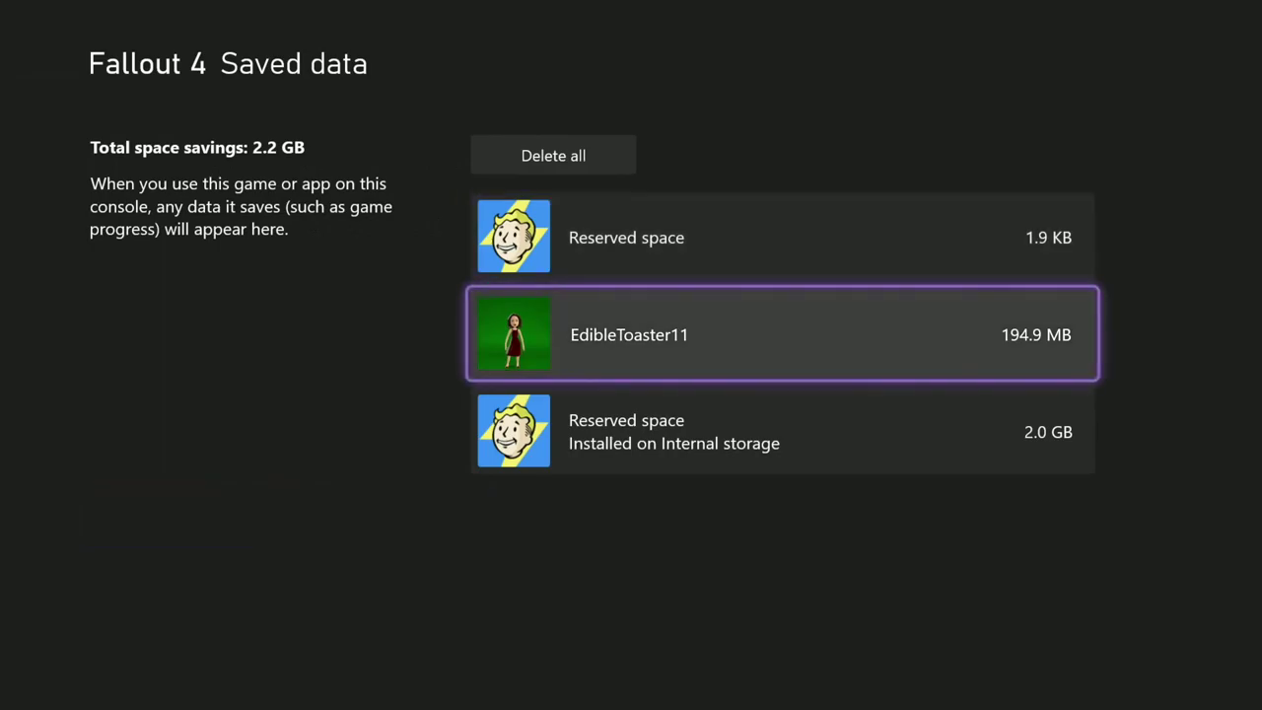
pyautogui.press('Down')
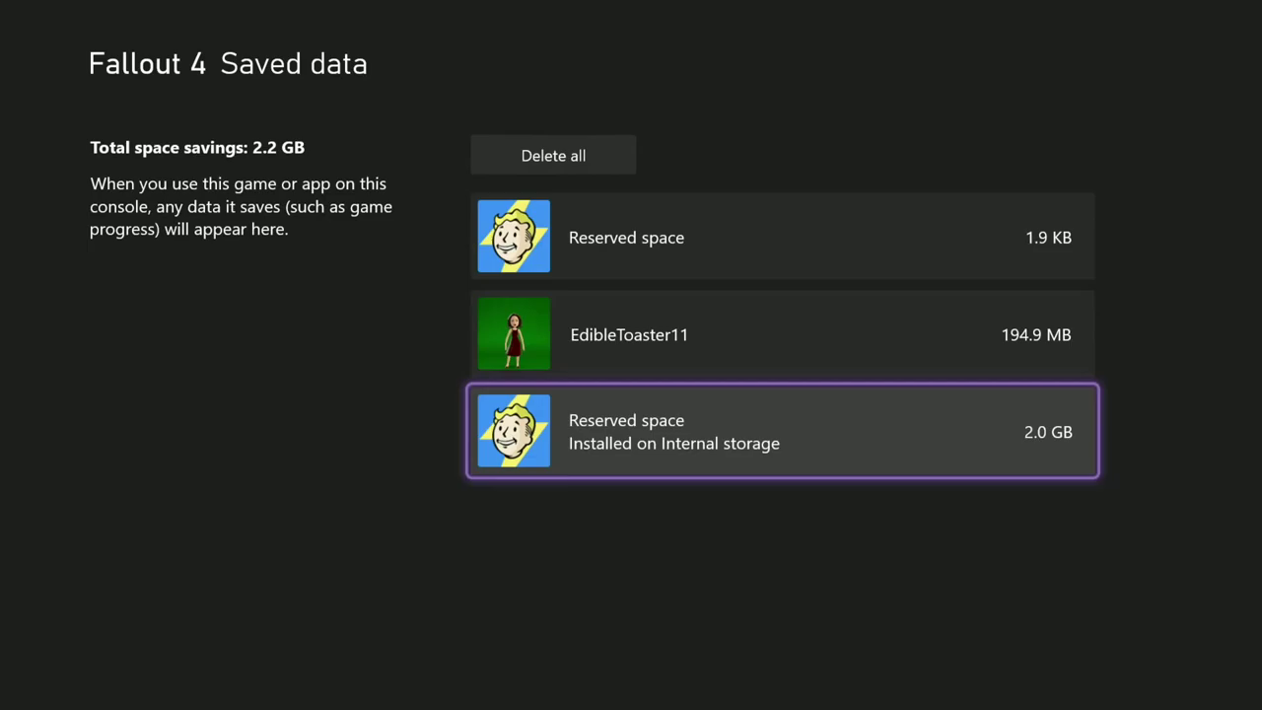
pyautogui.press('Return')
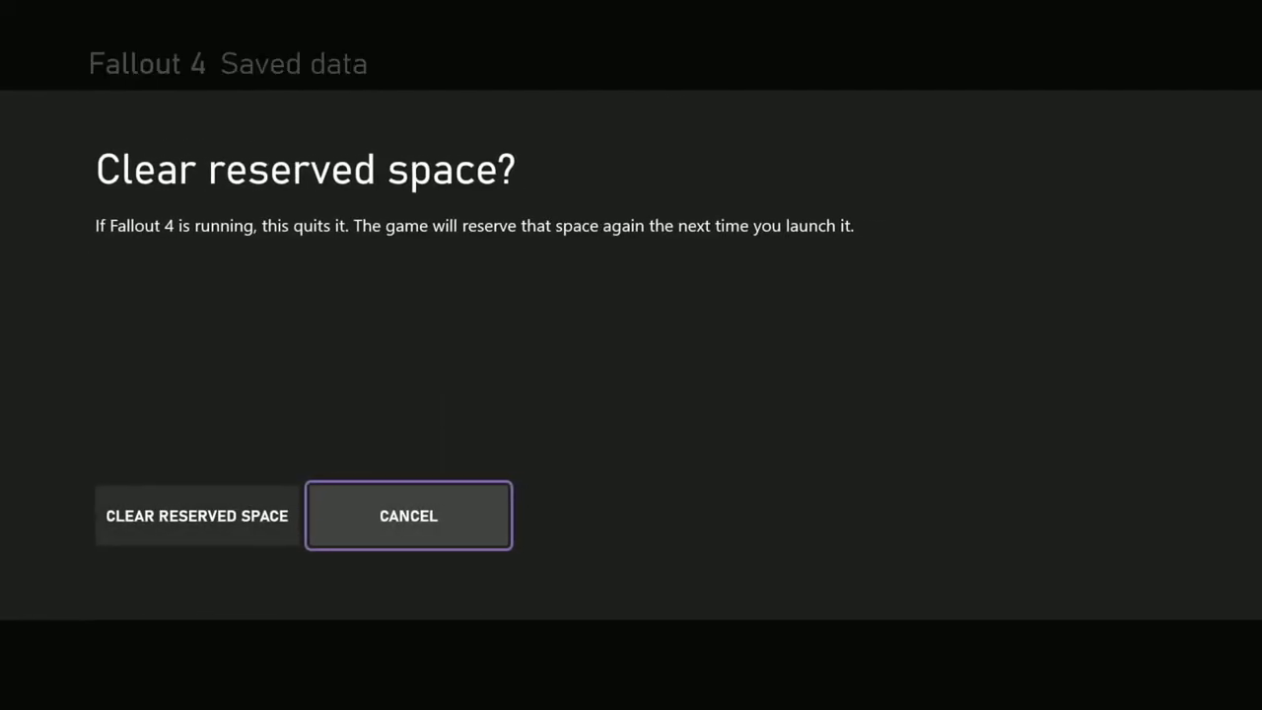
pyautogui.press('Left')
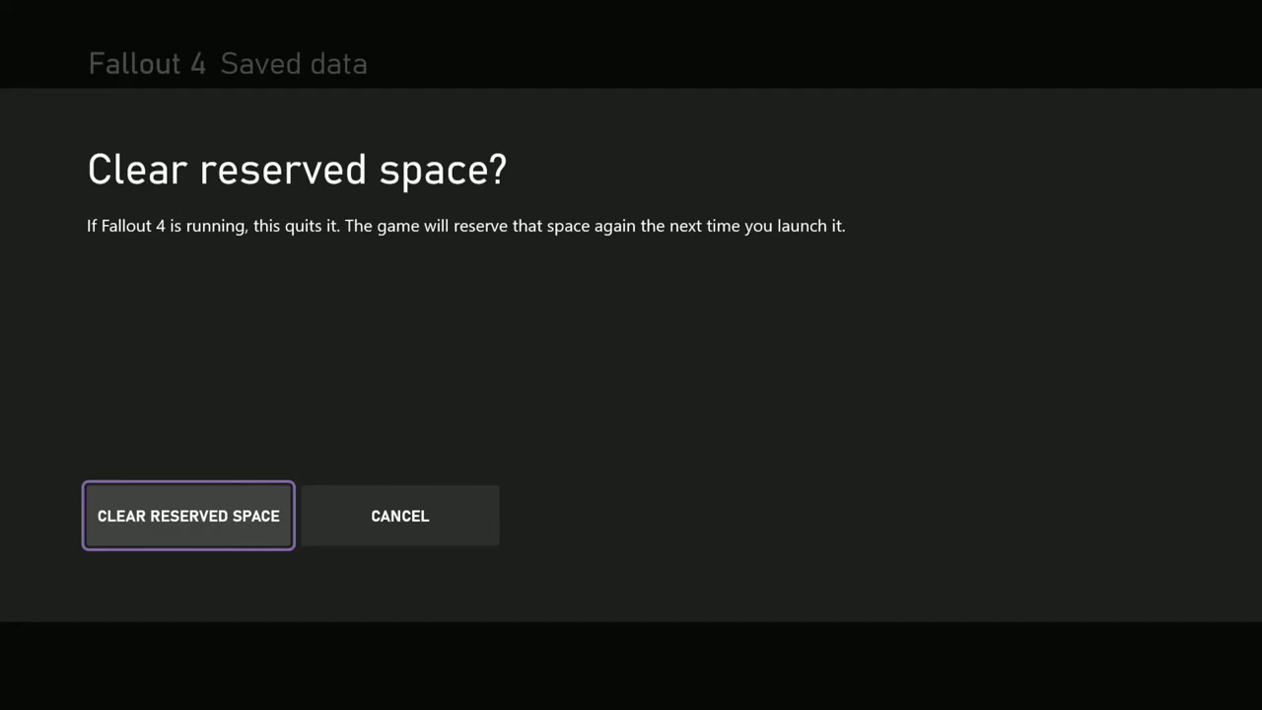
pyautogui.press('Right')
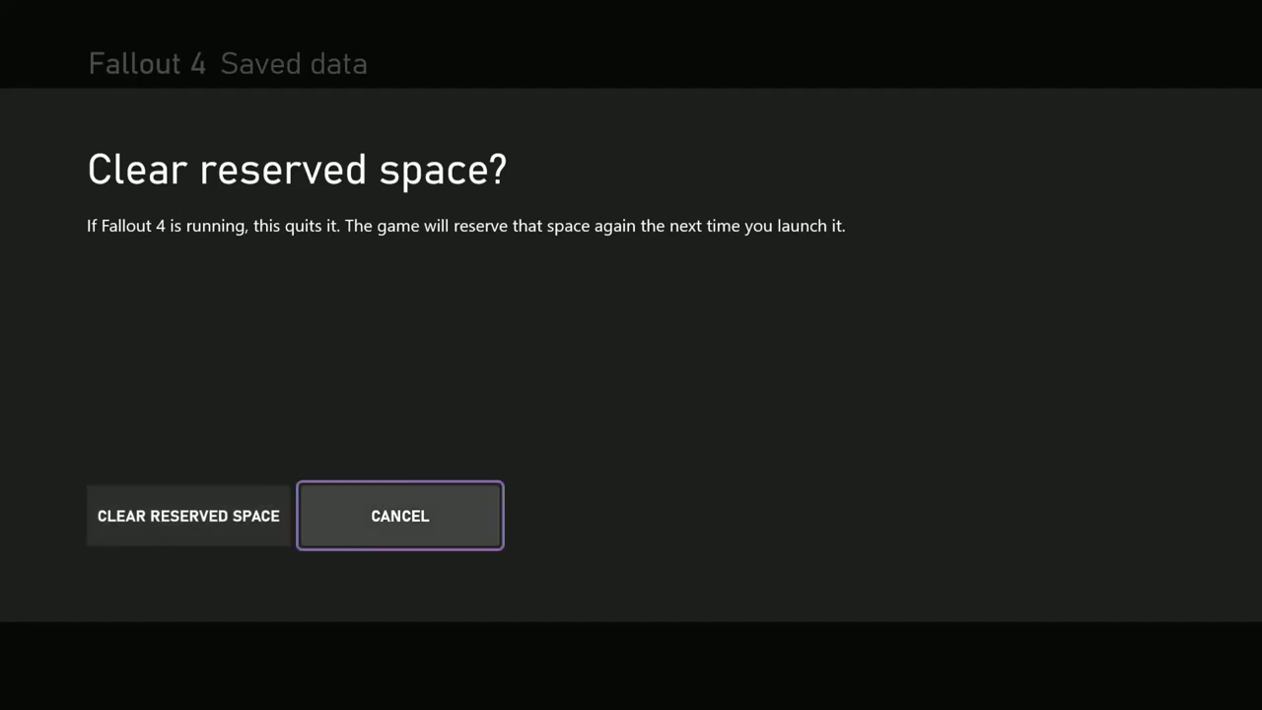
pyautogui.press('Left')
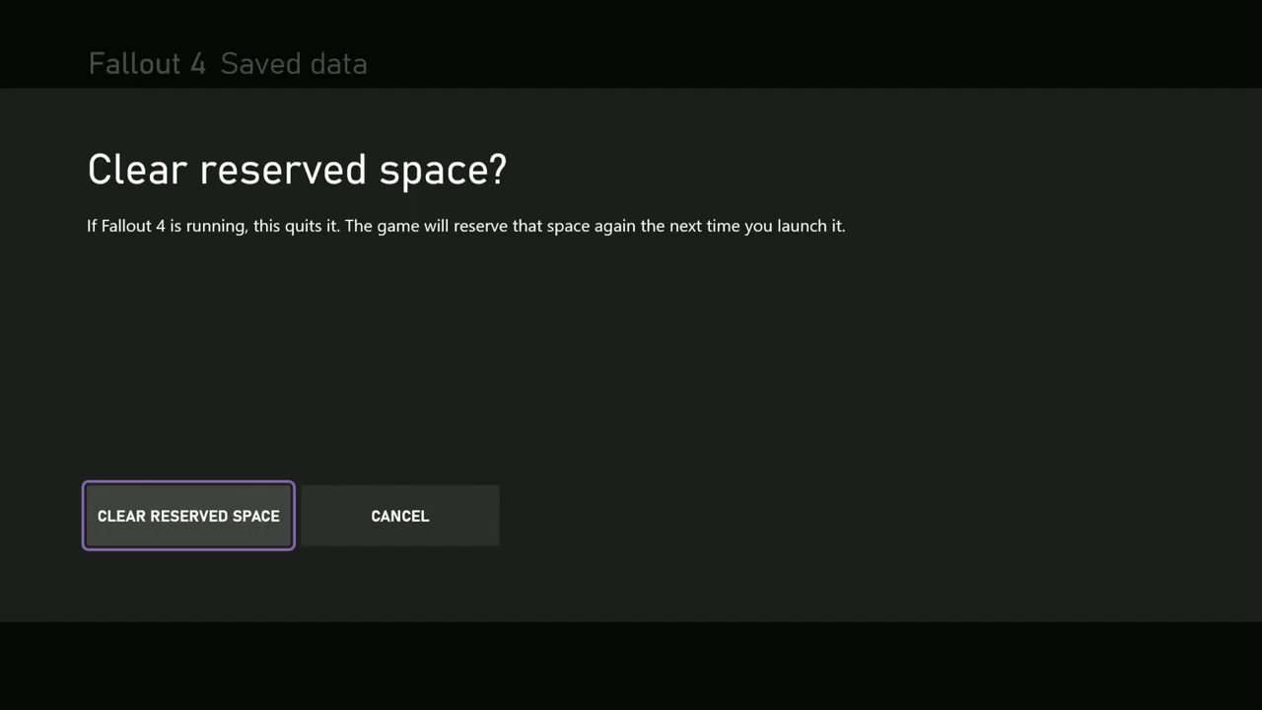
pyautogui.press('Right')
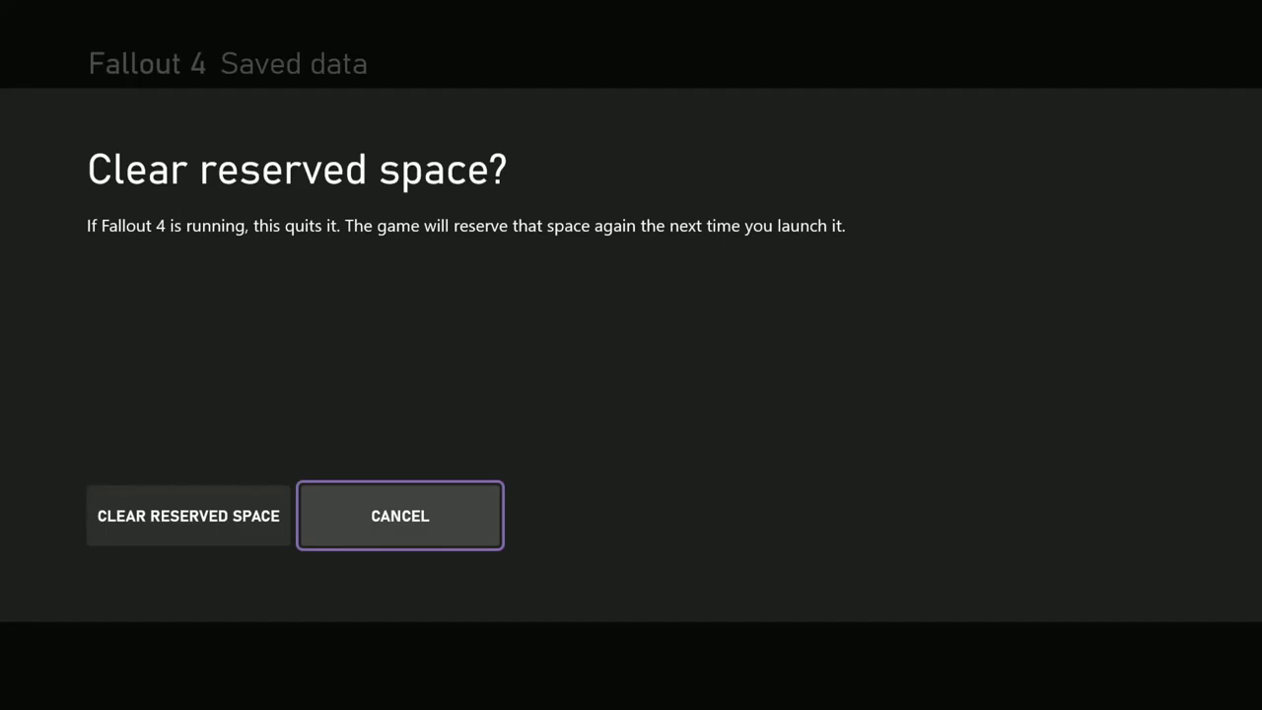
pyautogui.press('Left')
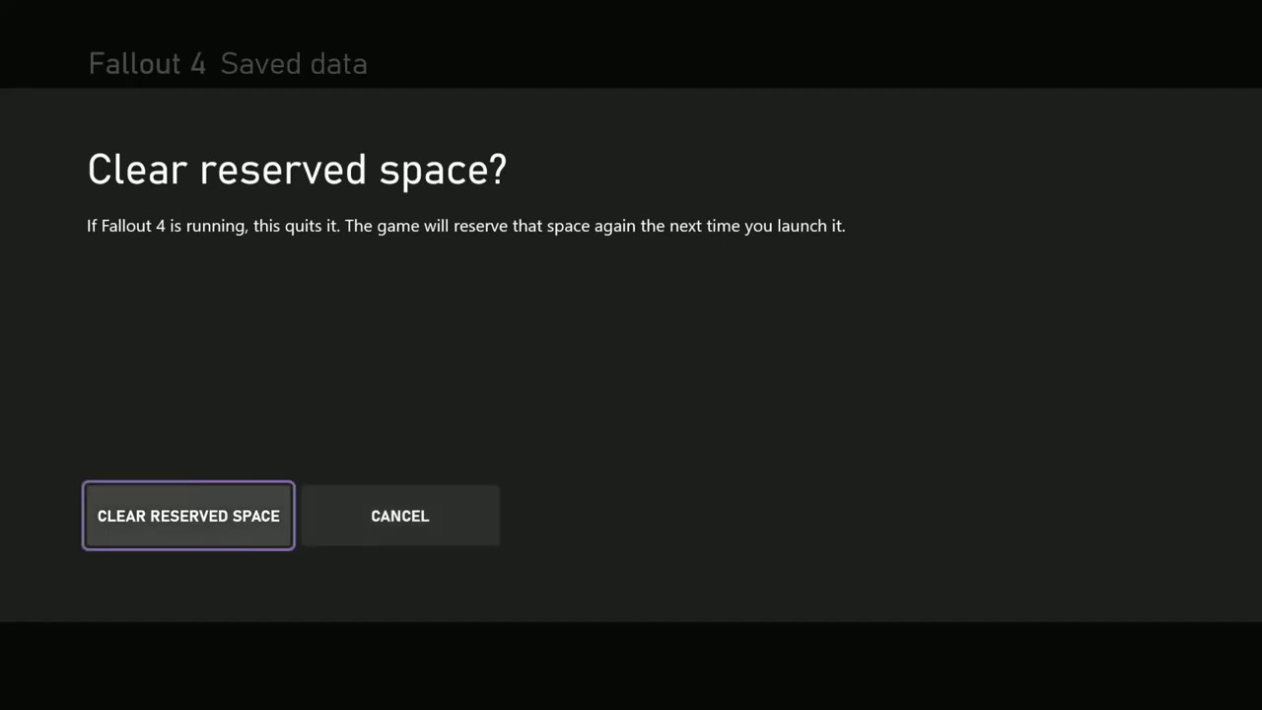
pyautogui.press('Right')
pyautogui.press('Return')
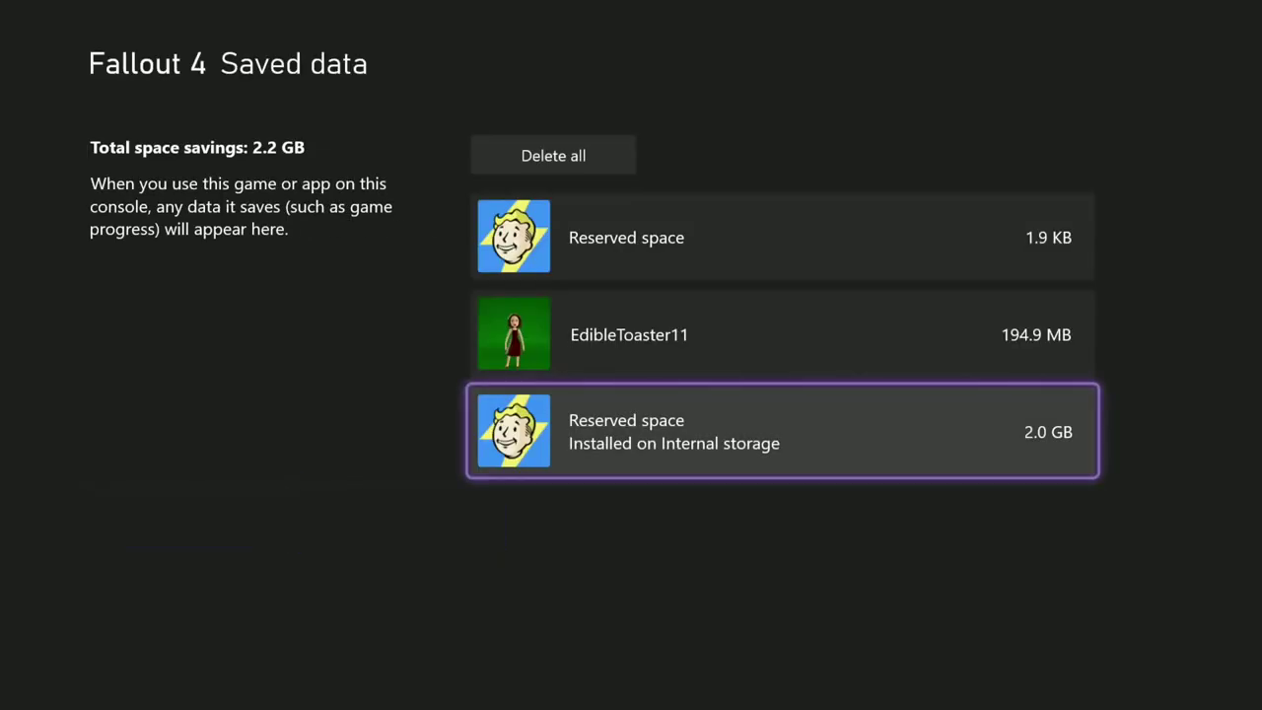
pyautogui.press('Up')
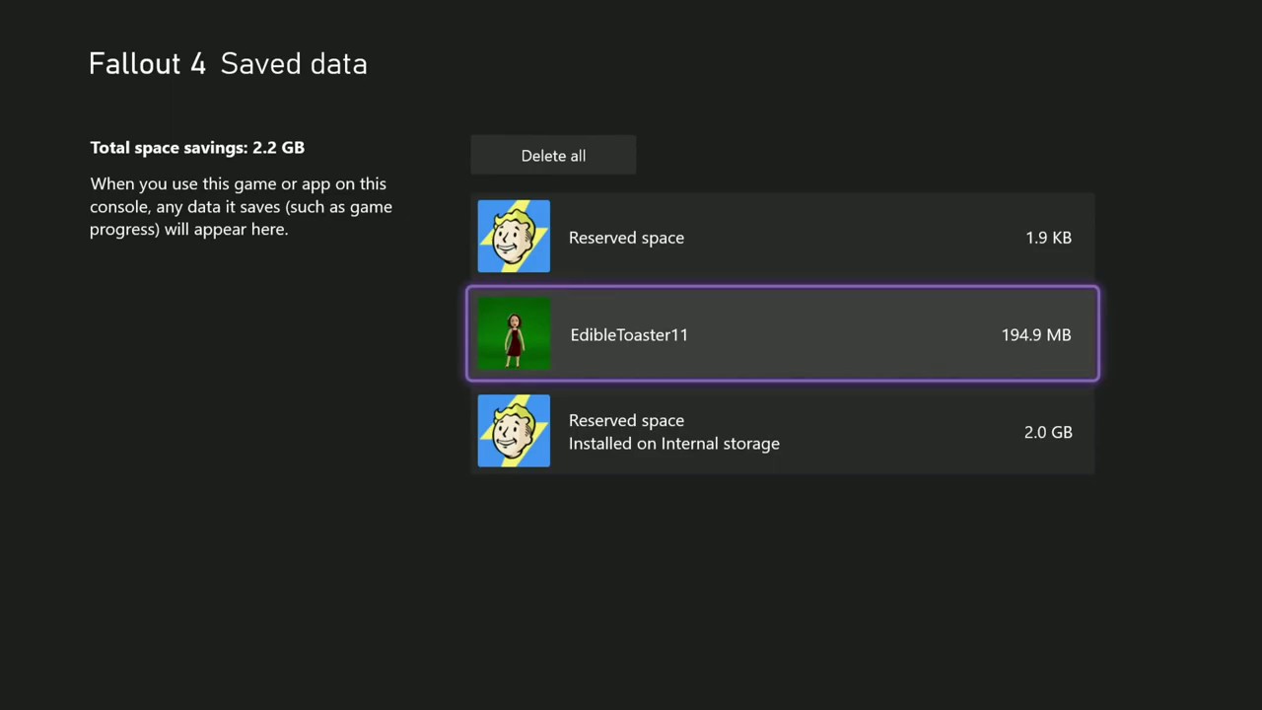